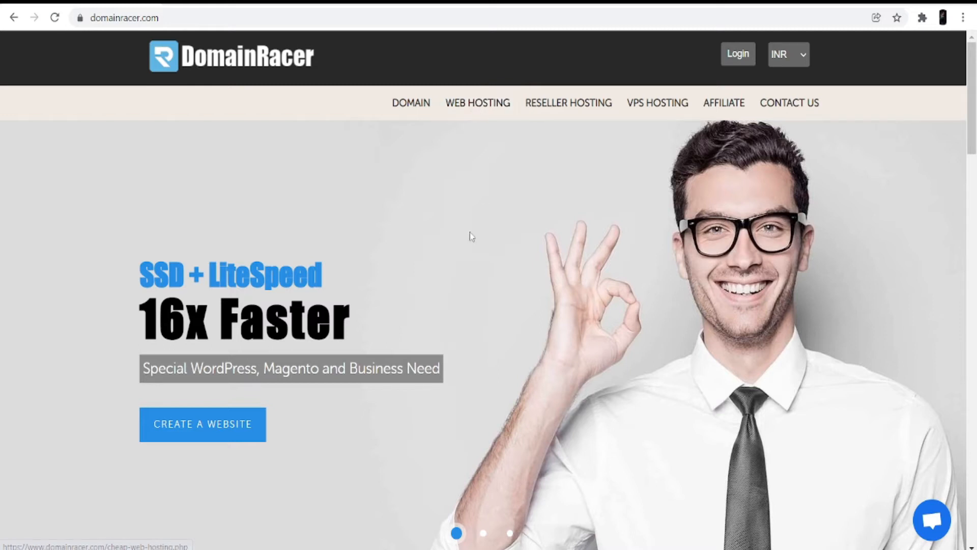
pyautogui.scroll(-2, 606, 441)
pyautogui.scroll(-1, 605, 440)
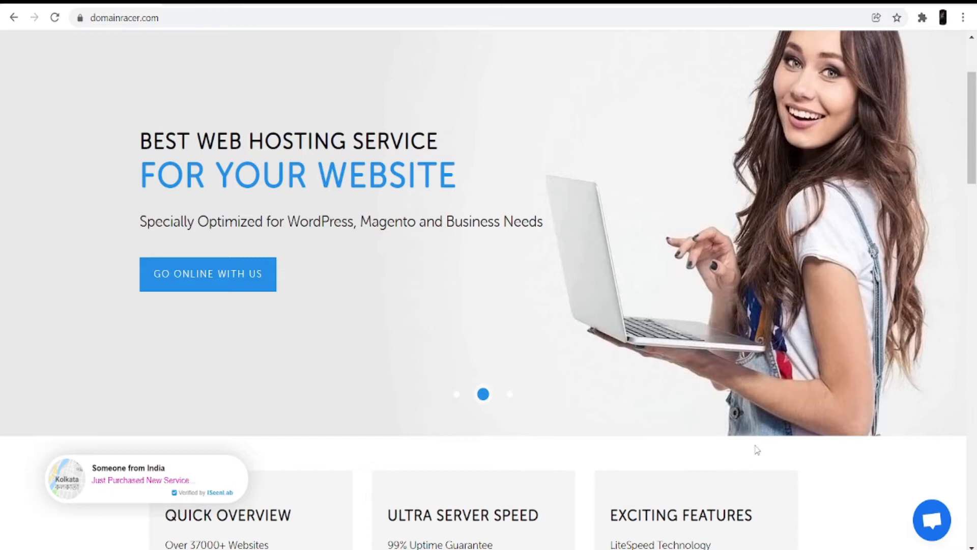
pyautogui.scroll(-1, 757, 450)
pyautogui.scroll(-1, 757, 450)
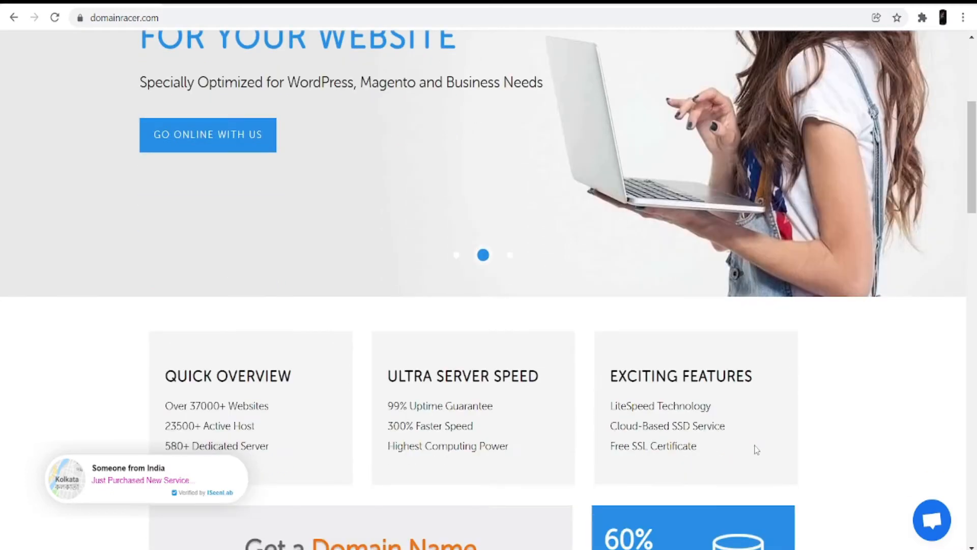
pyautogui.scroll(4, 757, 450)
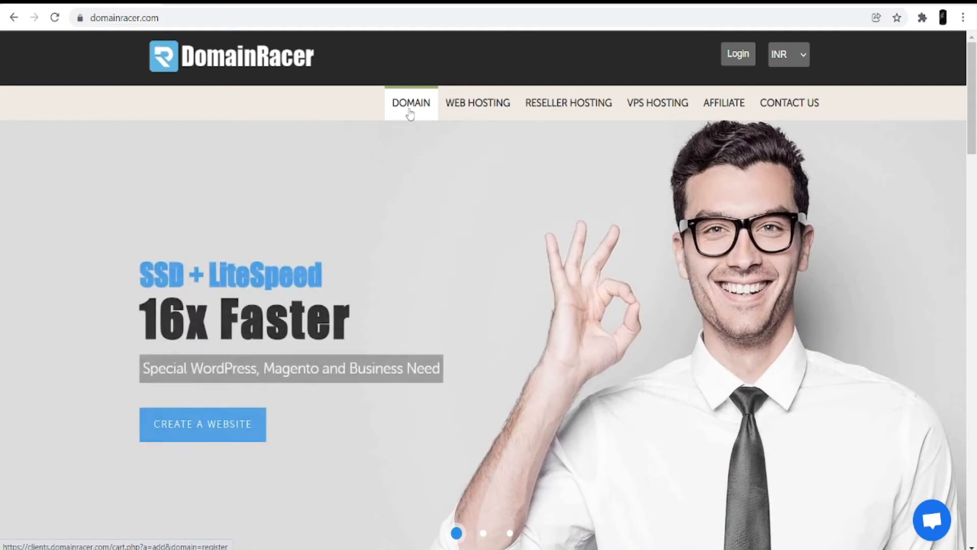
# Search DomainRacer's domain registration for 'my photos', finding myphotos.com unavailable.
pyautogui.click(411, 111)
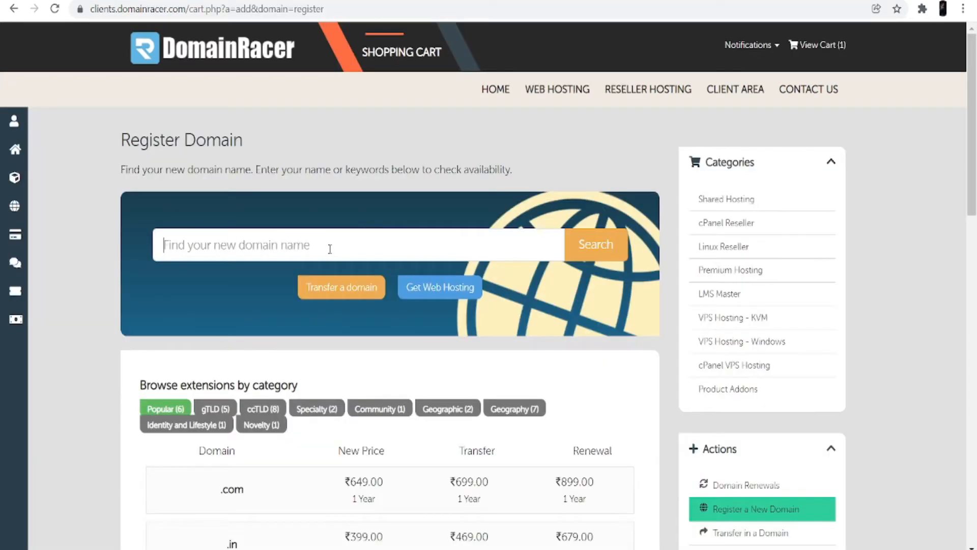
pyautogui.click(329, 248)
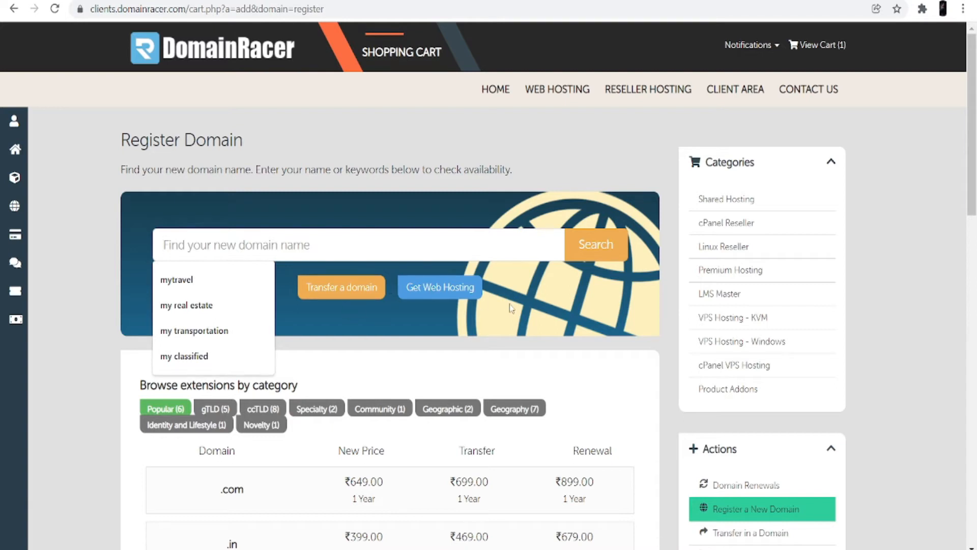
pyautogui.write('my pho')
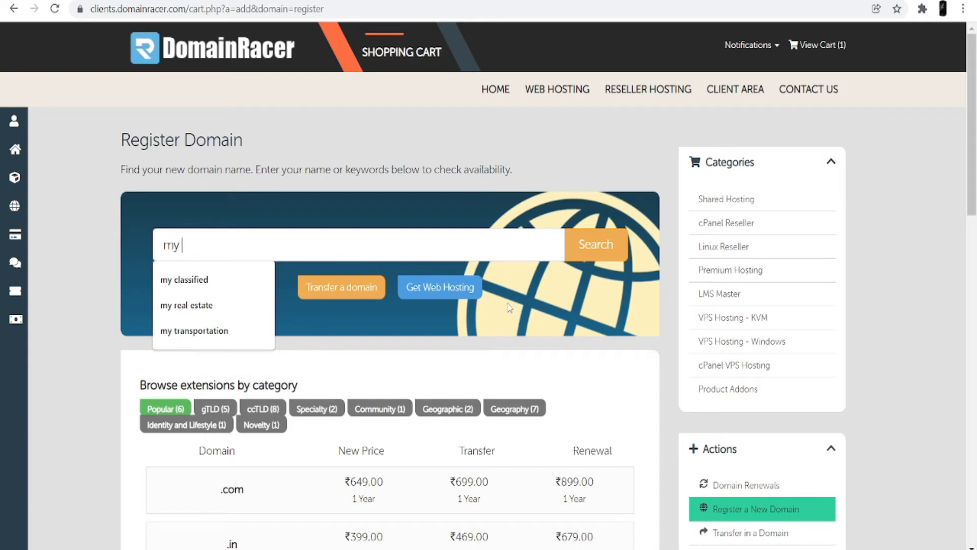
pyautogui.write('tos')
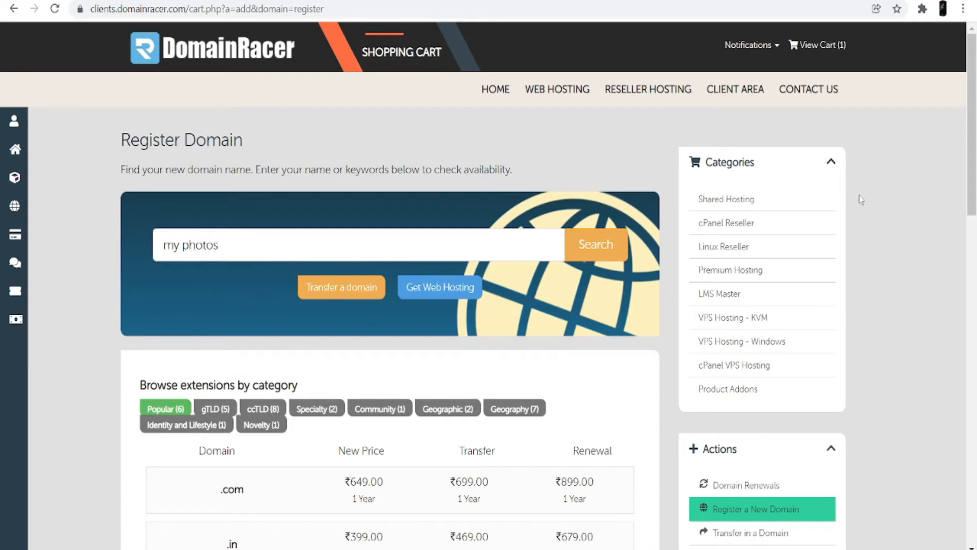
pyautogui.click(609, 247)
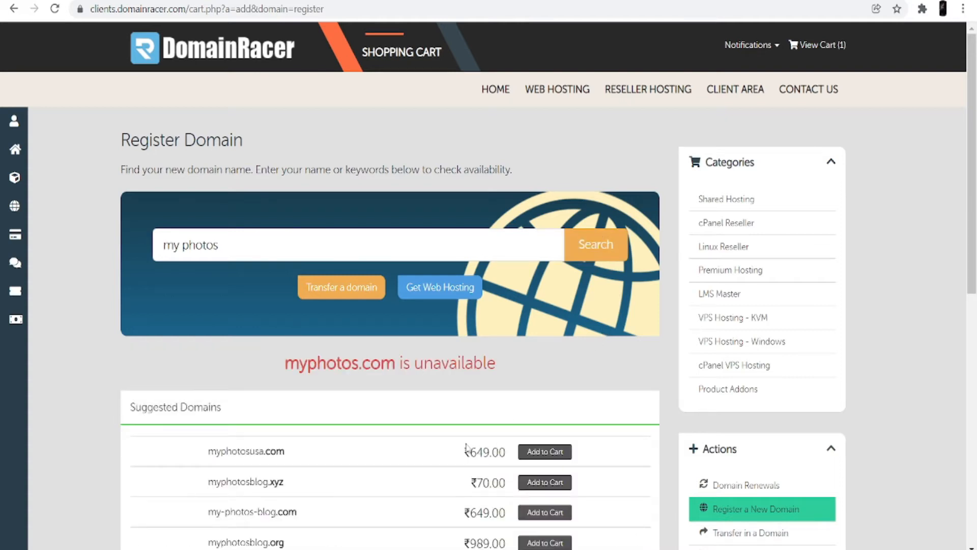
# Review suggested alternatives such as myphotosusa.com, myphotosblog.xyz and my-photos-blog.com.
pyautogui.scroll(-3, 468, 448)
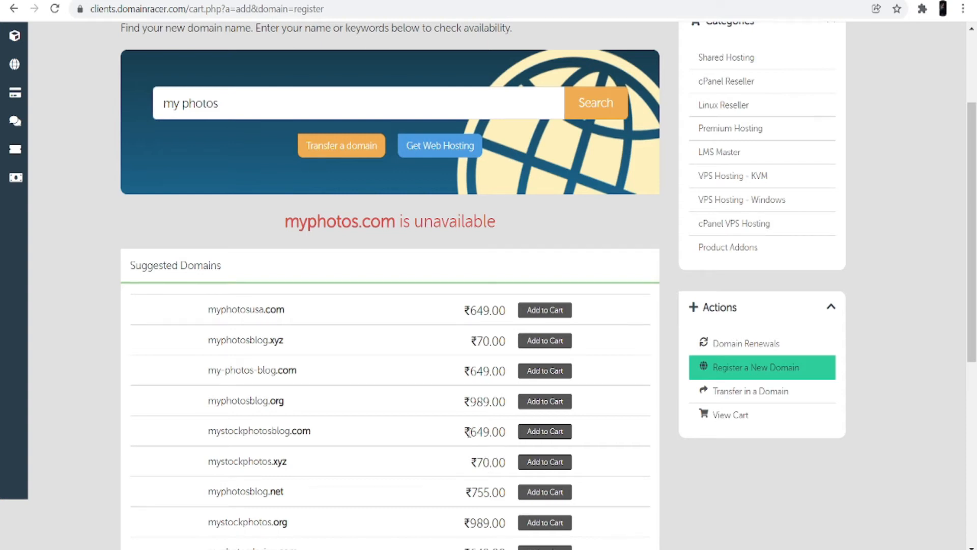
pyautogui.scroll(-1, 214, 237)
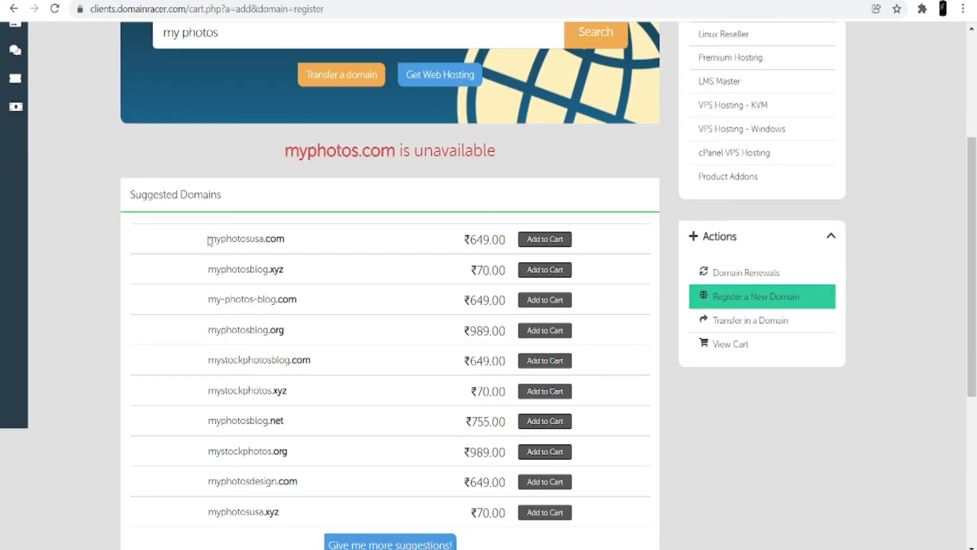
pyautogui.moveTo(213, 236); pyautogui.dragTo(289, 241)
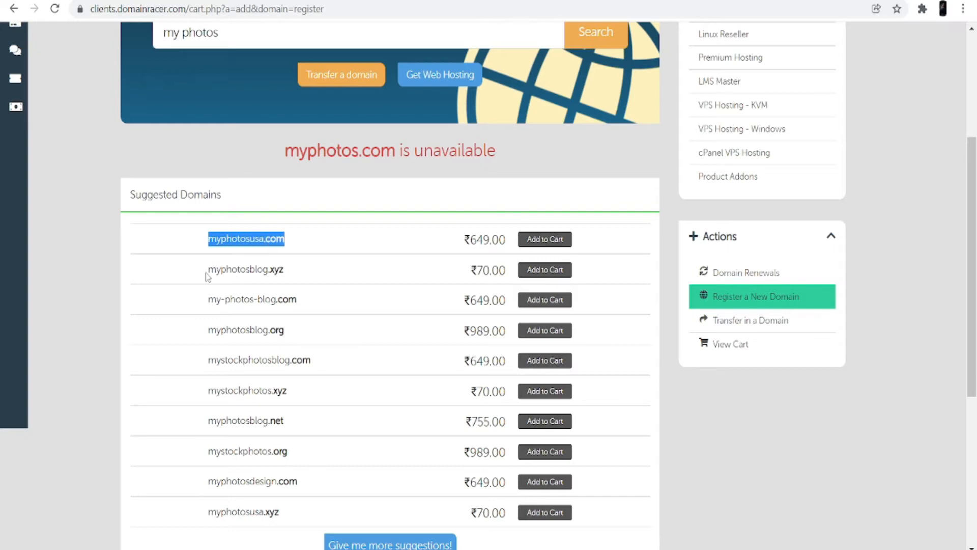
pyautogui.moveTo(208, 270); pyautogui.dragTo(286, 272)
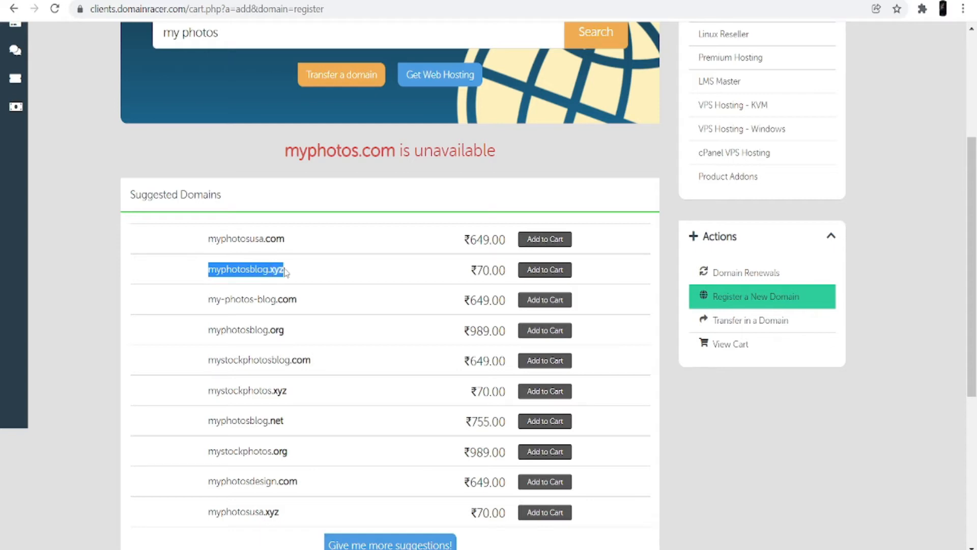
pyautogui.click(211, 299)
pyautogui.moveTo(211, 299); pyautogui.dragTo(286, 299)
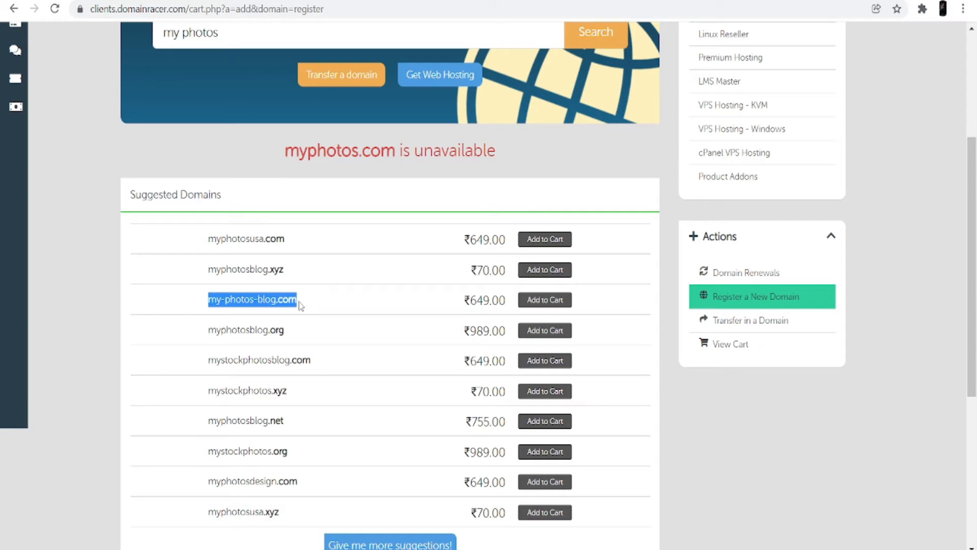
pyautogui.click(321, 304)
pyautogui.scroll(4, 301, 294)
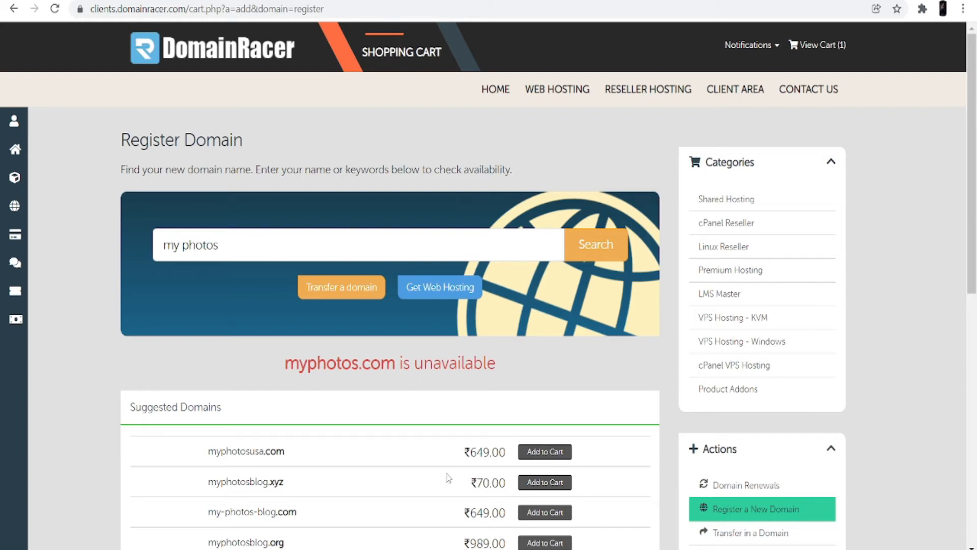
# Add myphotosusa.com (₹649.00) to the cart and return to the DomainRacer home page.
pyautogui.click(555, 450)
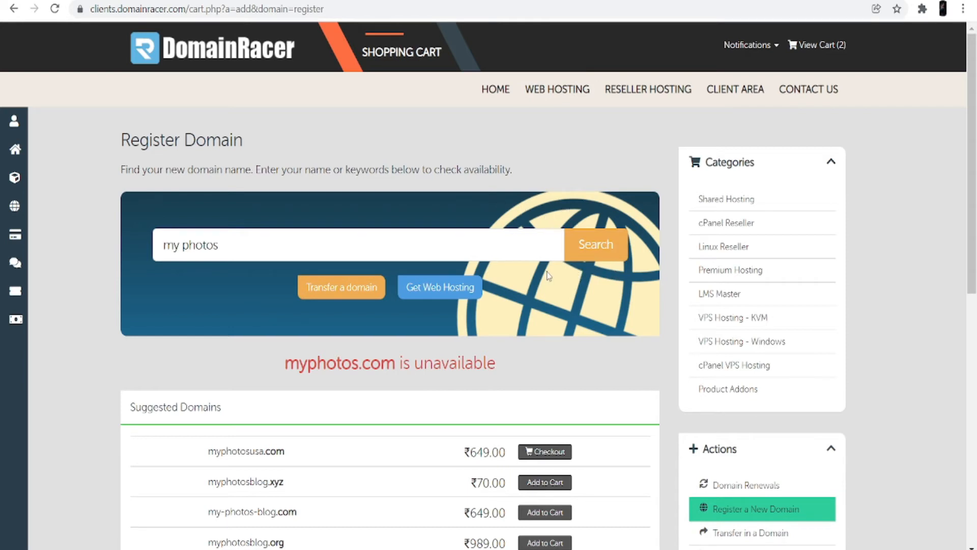
pyautogui.click(420, 334)
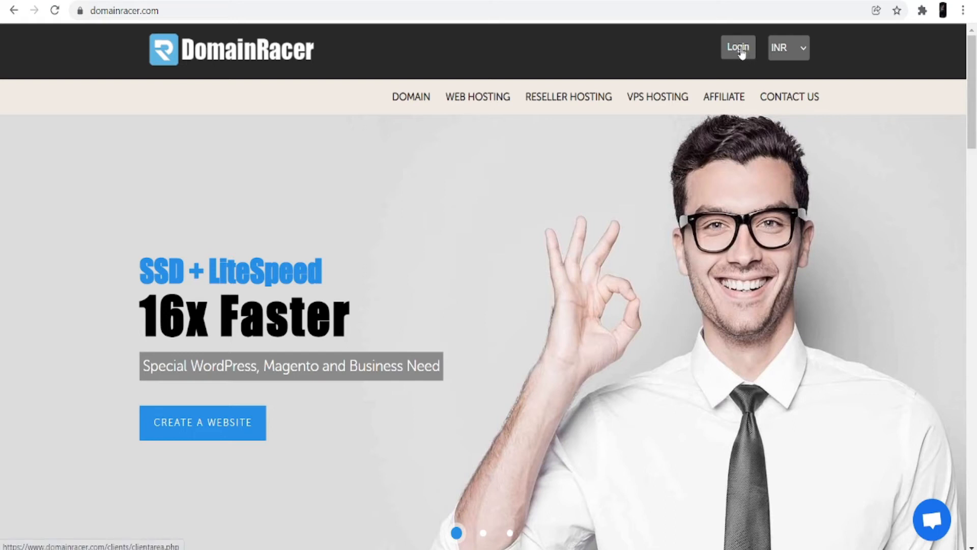
# Sign in to the DomainRacer client area with saved credentials and open the cPanel login page.
pyautogui.click(741, 50)
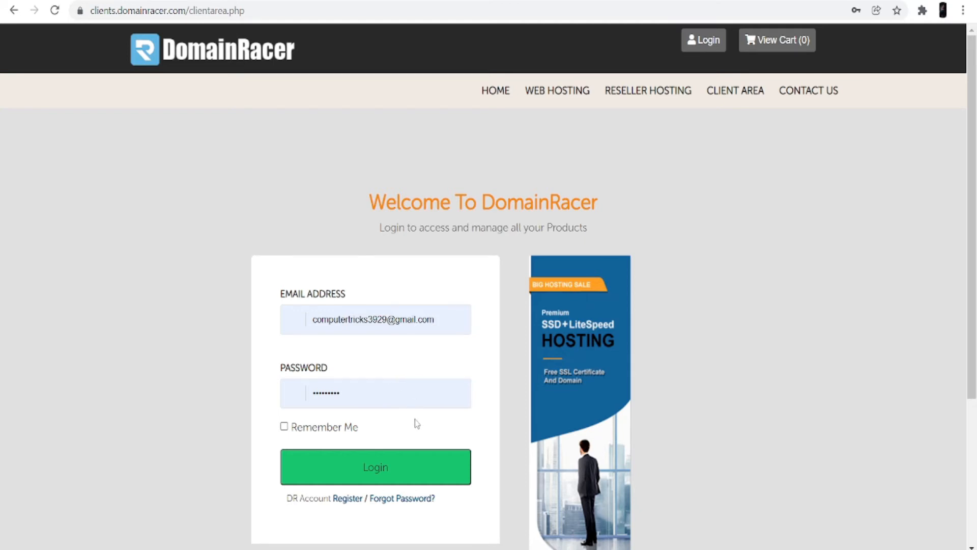
pyautogui.click(407, 458)
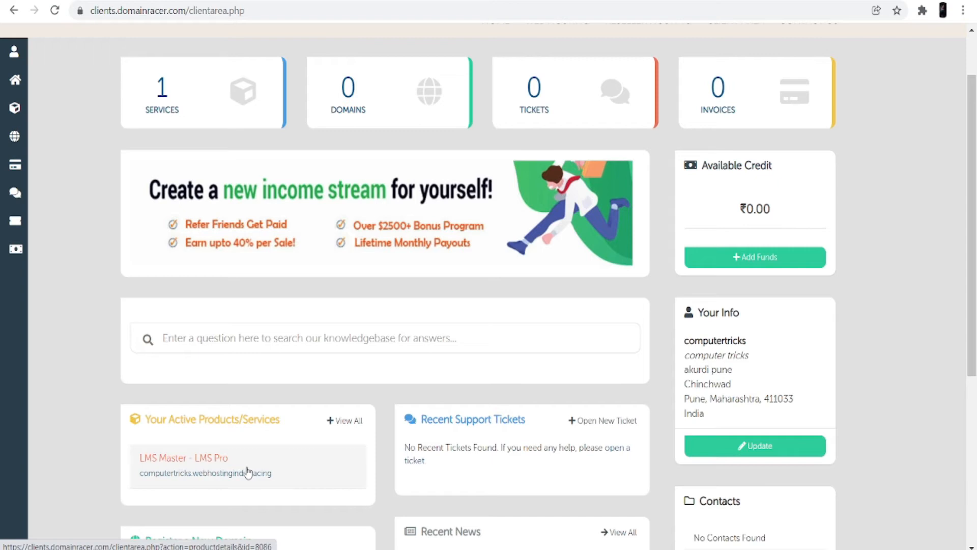
pyautogui.scroll(2, 251, 468)
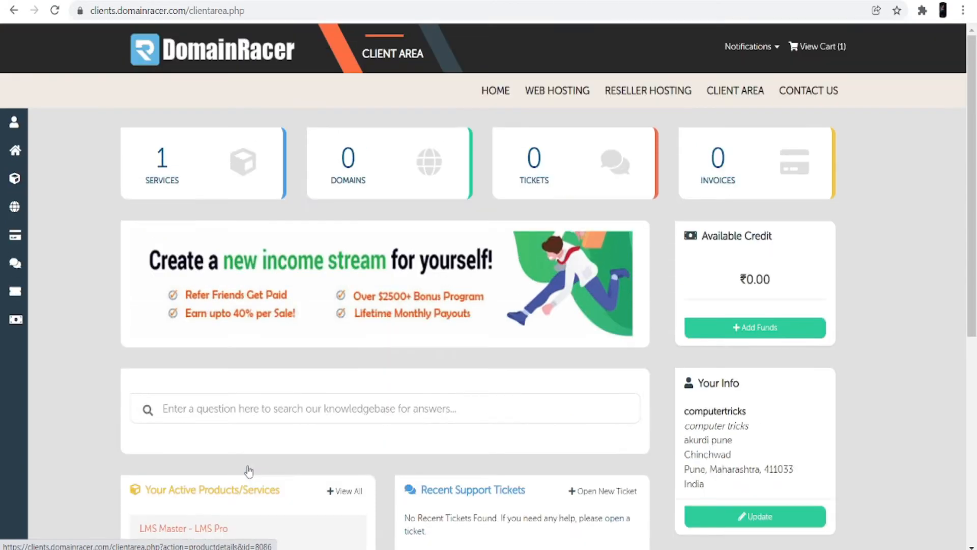
pyautogui.scroll(-3, 284, 458)
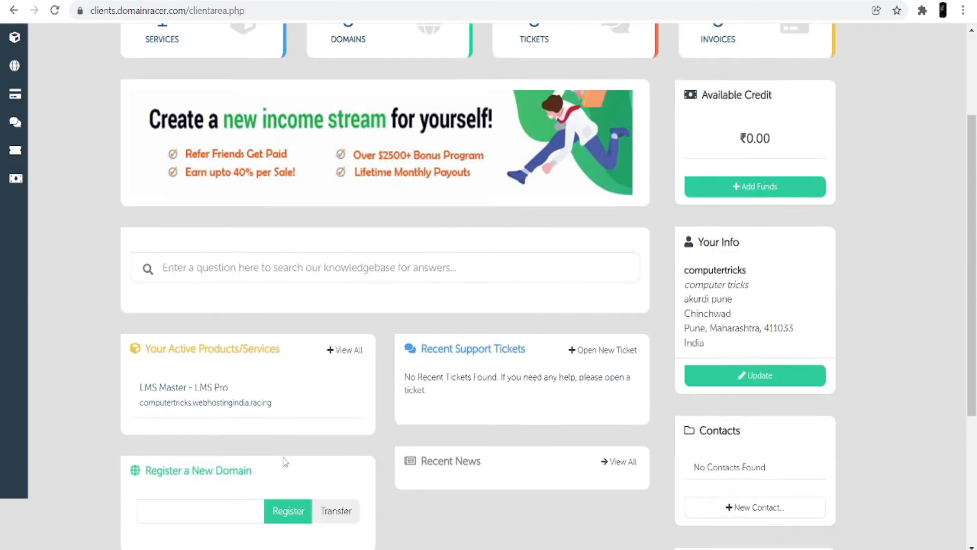
pyautogui.scroll(3, 284, 458)
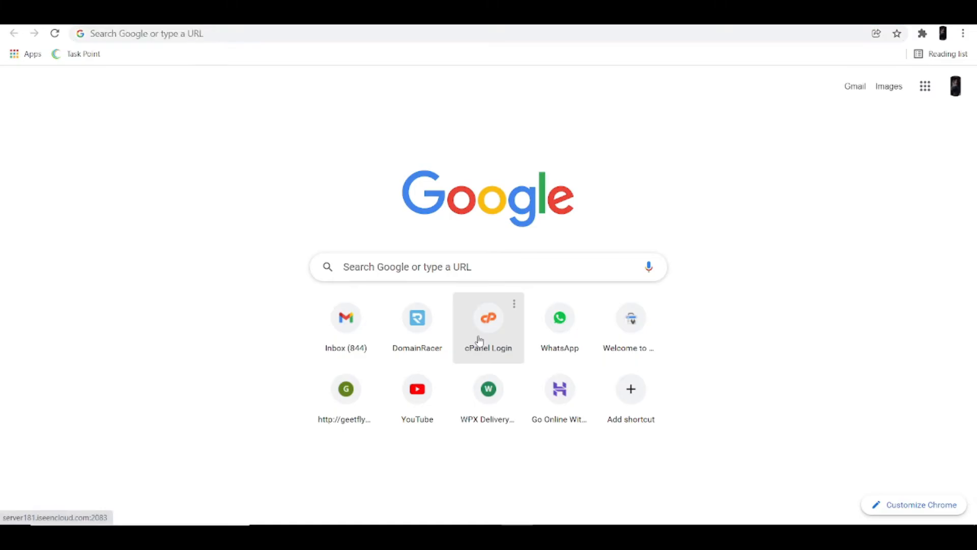
pyautogui.click(478, 341)
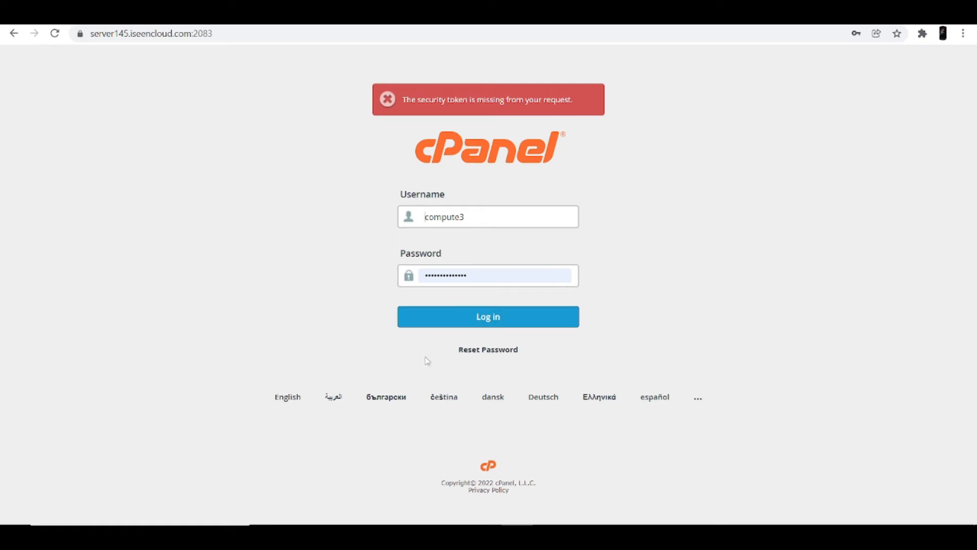
# Log in to cPanel and scroll the dashboard to the Software section with Softaculous.
pyautogui.click(457, 320)
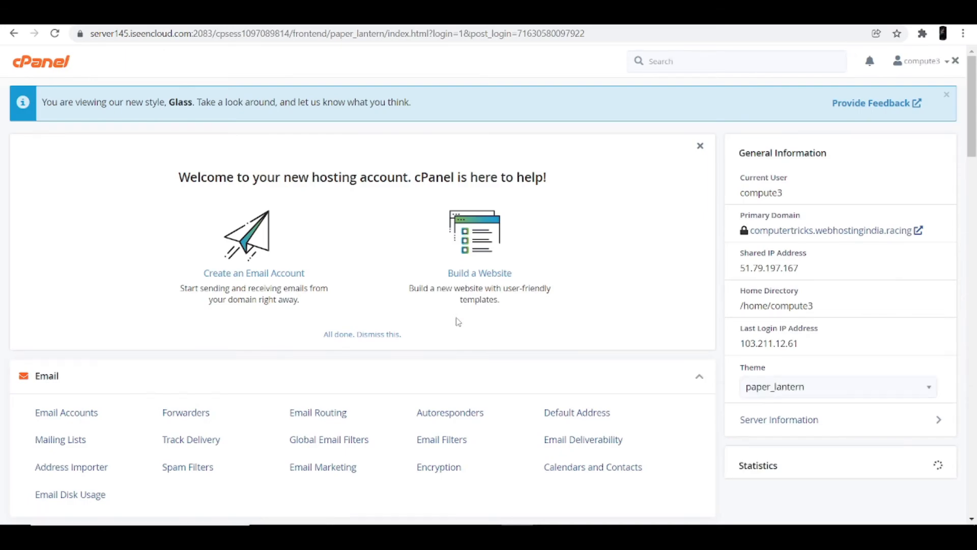
pyautogui.scroll(-2, 360, 348)
pyautogui.scroll(-15, 360, 348)
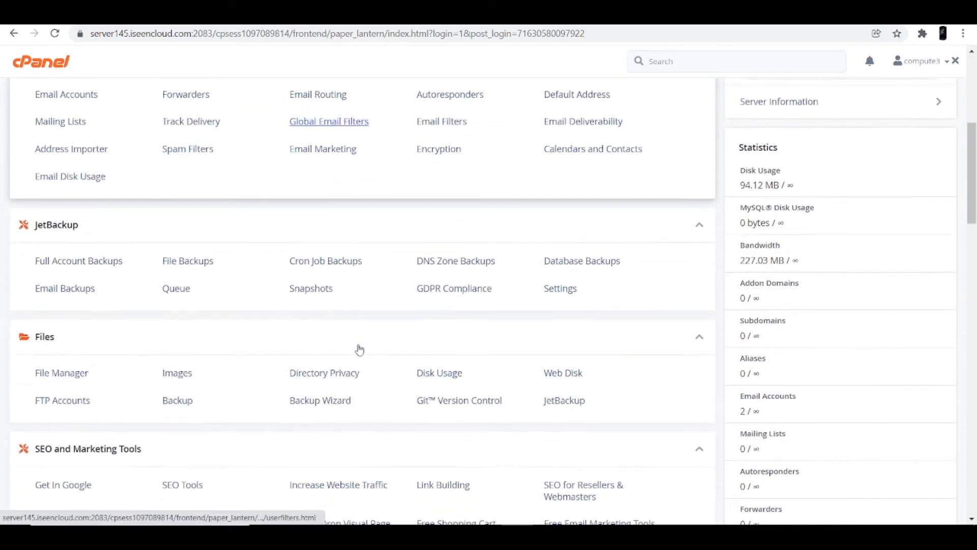
pyautogui.scroll(-5, 360, 349)
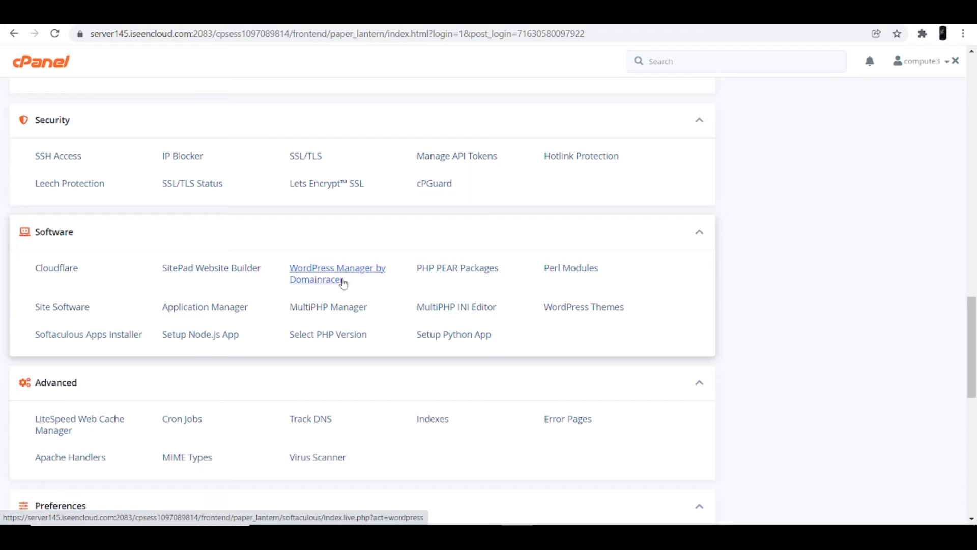
# Open the WordPress Management page from WordPress Manager by Domainracer.
pyautogui.click(344, 284)
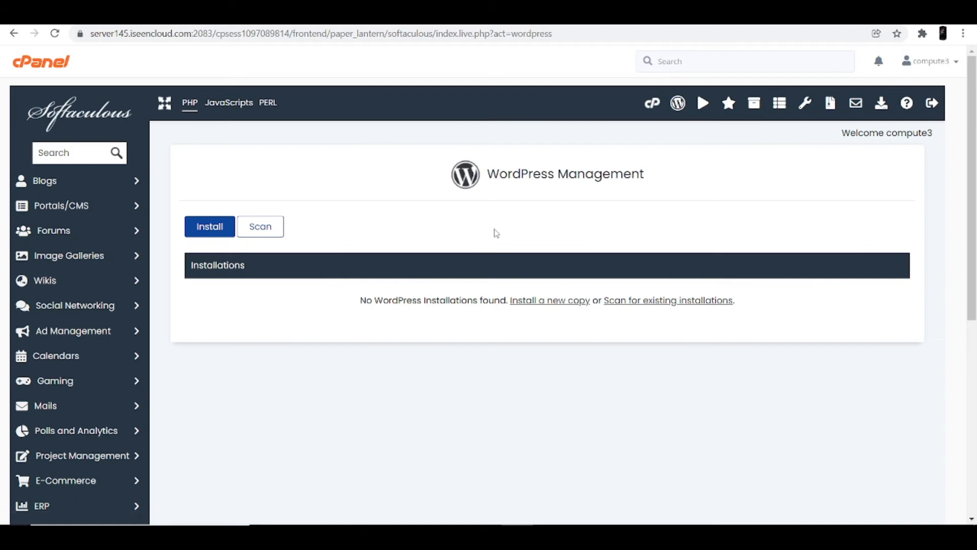
pyautogui.moveTo(489, 176); pyautogui.dragTo(682, 175)
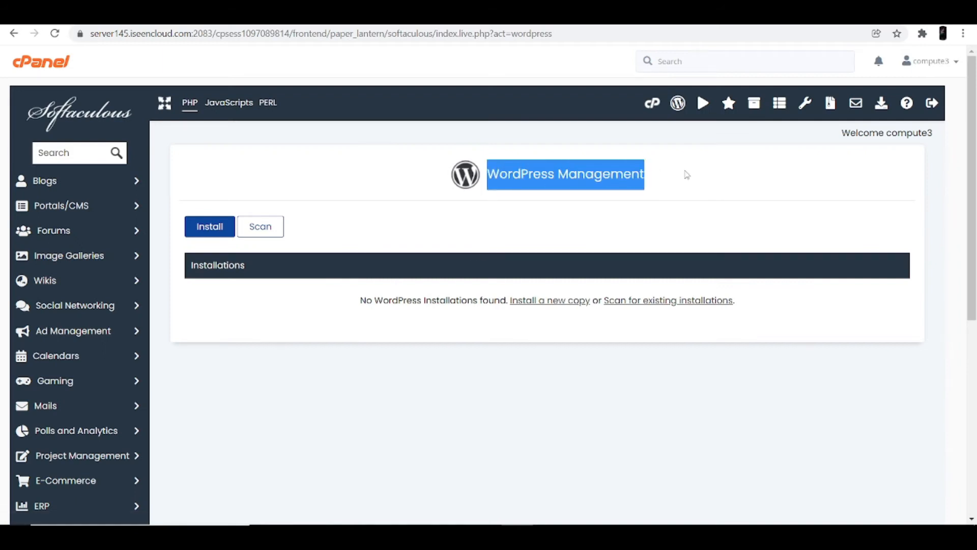
pyautogui.click(567, 222)
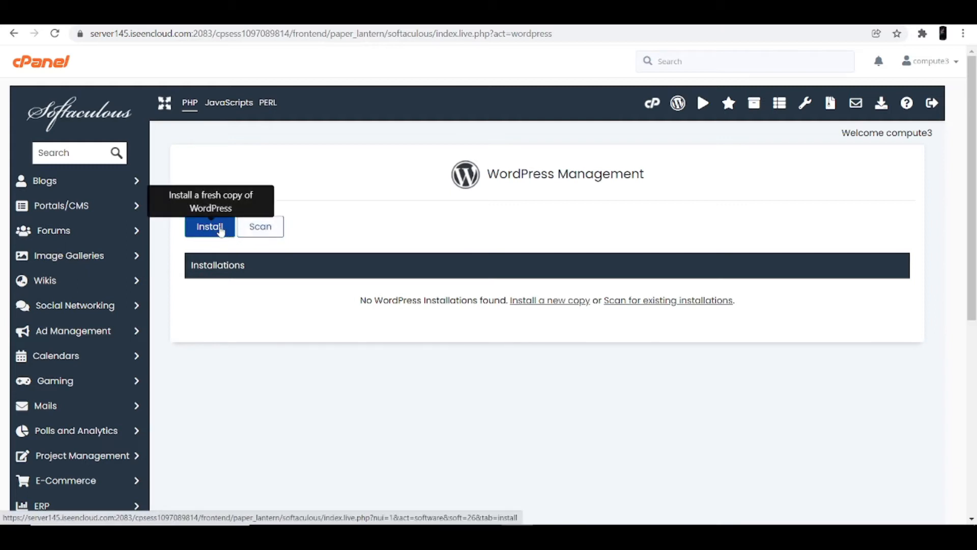
# Start a fresh WordPress installation, keeping version 5.9 in the version list.
pyautogui.click(221, 232)
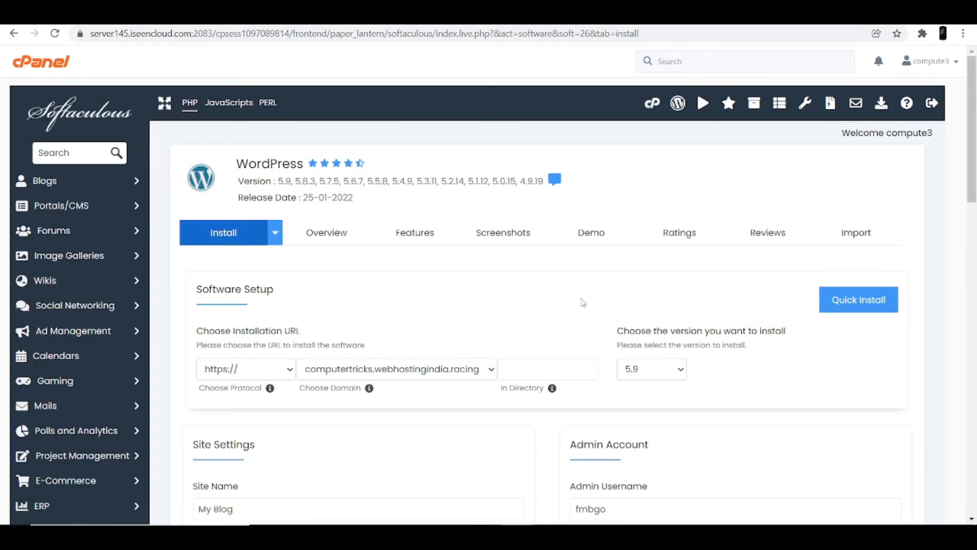
pyautogui.scroll(-1, 588, 293)
pyautogui.scroll(-3, 588, 293)
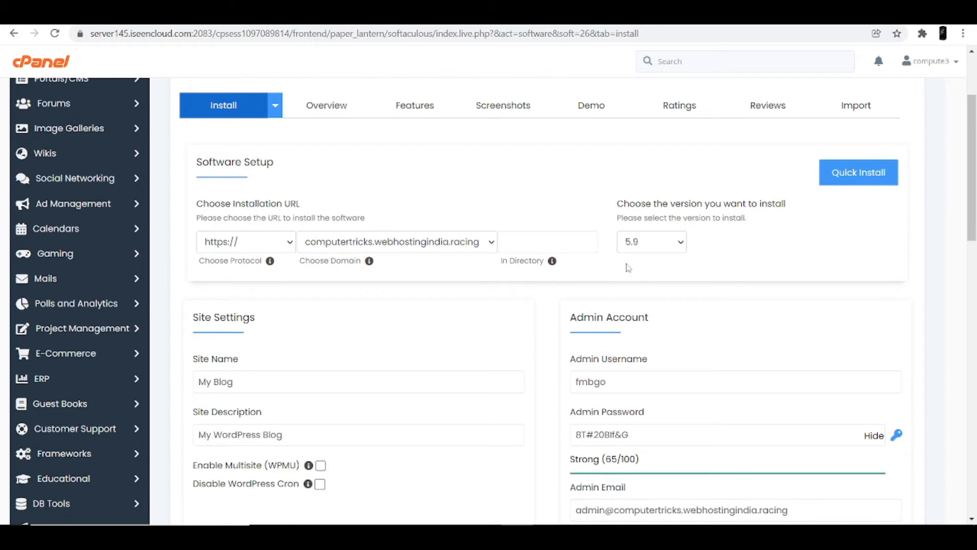
pyautogui.click(678, 247)
pyautogui.click(669, 259)
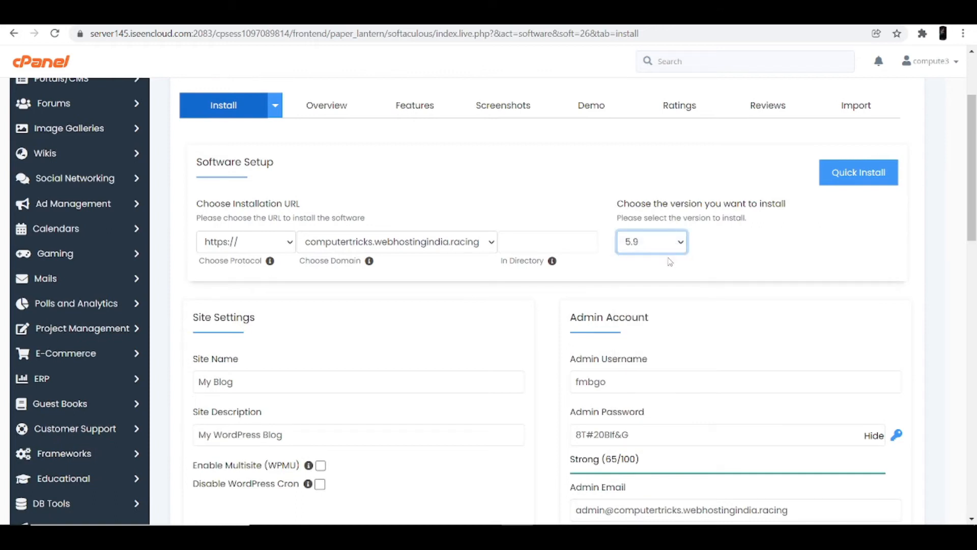
pyautogui.scroll(-2, 509, 291)
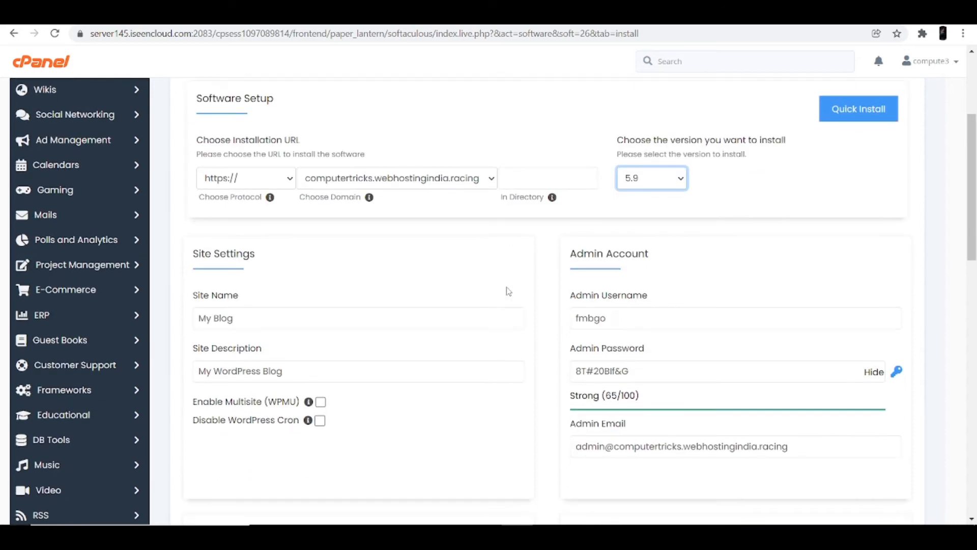
# Rename the site to My Photos with description 'hey these are photos clicked by me'.
pyautogui.scroll(-1, 508, 291)
pyautogui.click(240, 253)
pyautogui.moveTo(239, 254); pyautogui.dragTo(196, 254)
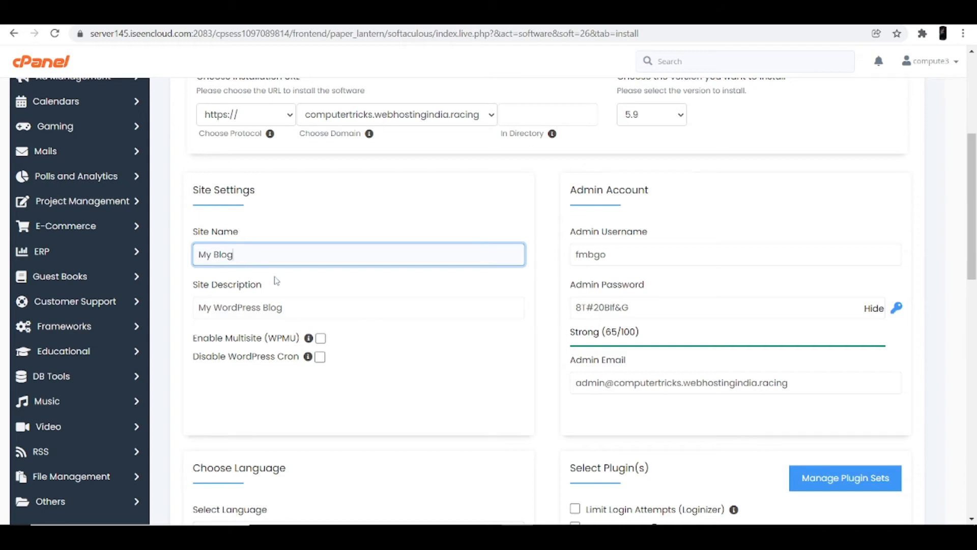
pyautogui.press('BackSpace')
pyautogui.press('BackSpace')
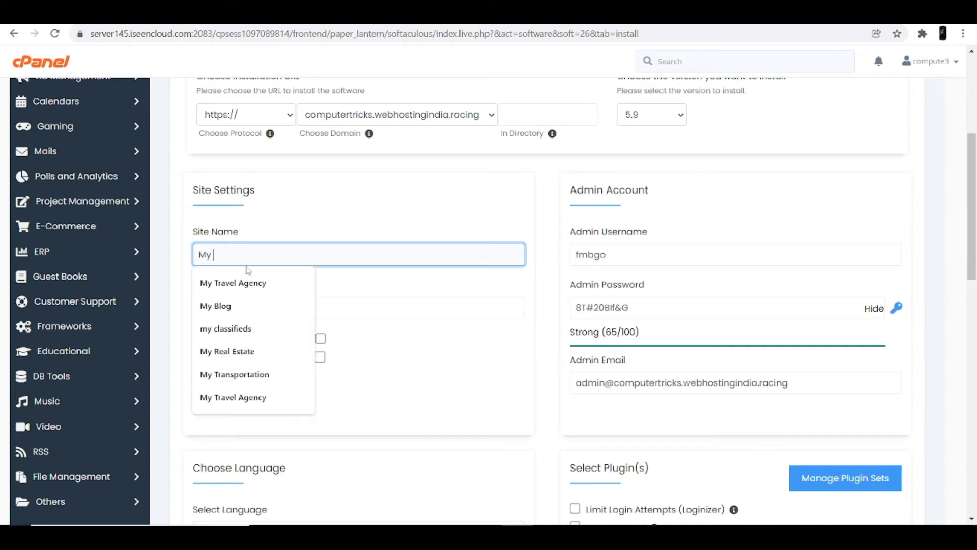
pyautogui.write('P')
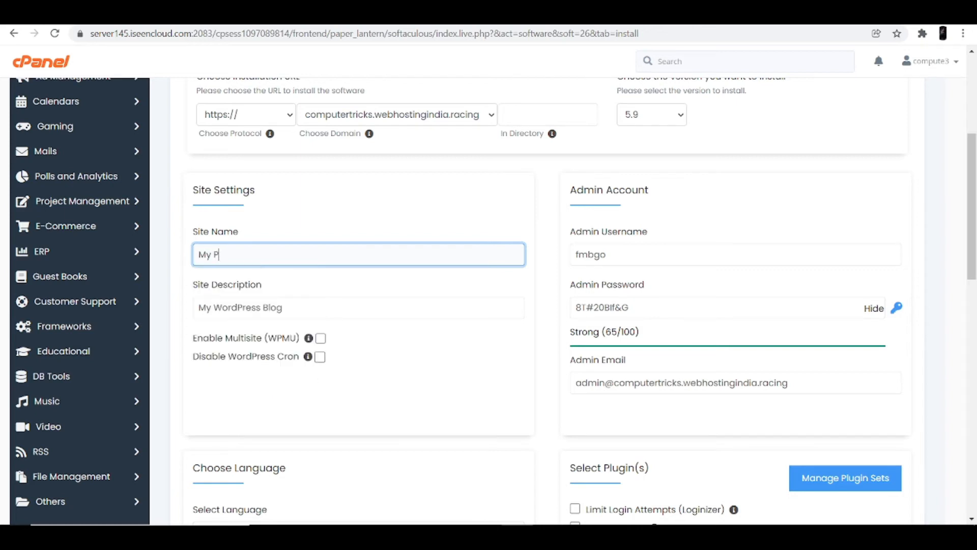
pyautogui.write('hotos')
pyautogui.moveTo(284, 308); pyautogui.dragTo(189, 304)
pyautogui.press('BackSpace')
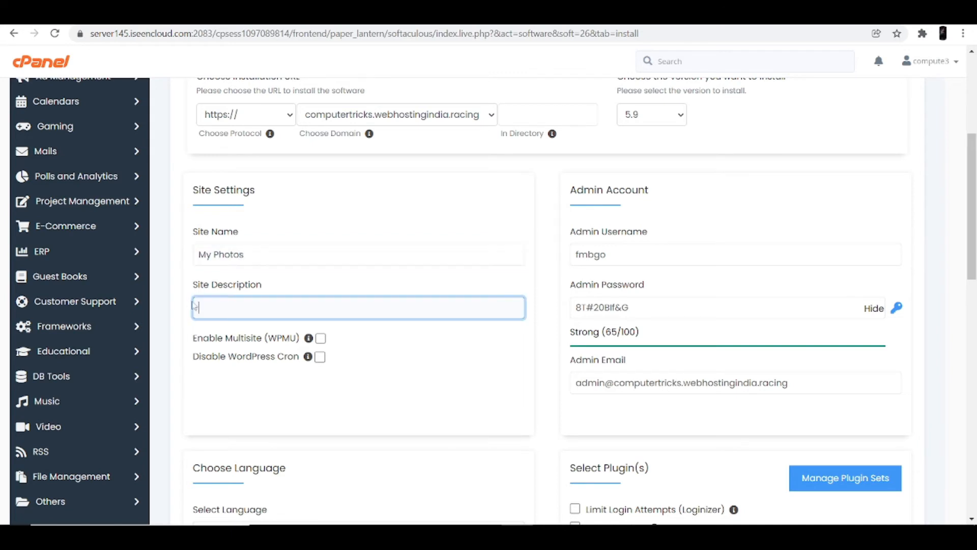
pyautogui.write('hey these are photos clicked by me')
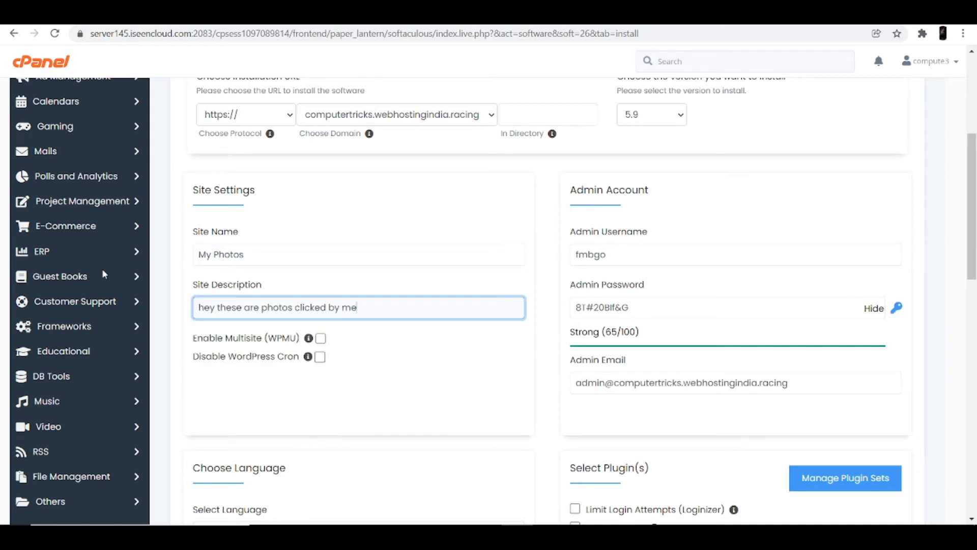
# Replace the default admin username and password with new credentials.
pyautogui.click(632, 254)
pyautogui.moveTo(618, 256); pyautogui.dragTo(543, 258)
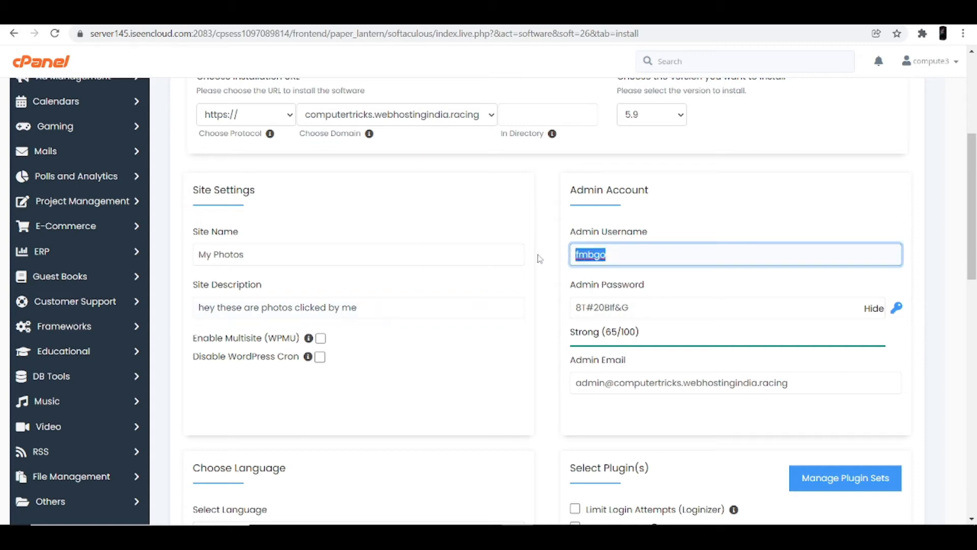
pyautogui.press('BackSpace')
pyautogui.press('Tab')
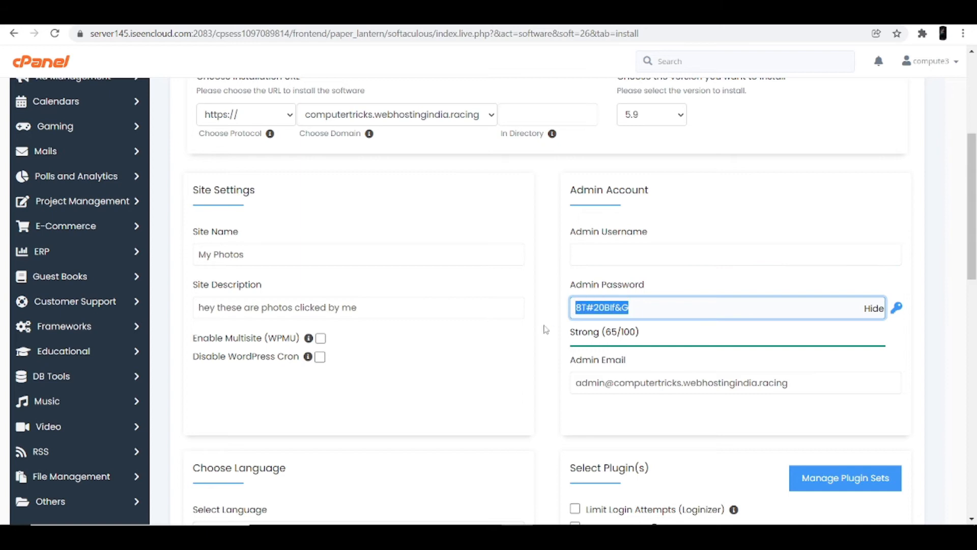
pyautogui.press('BackSpace')
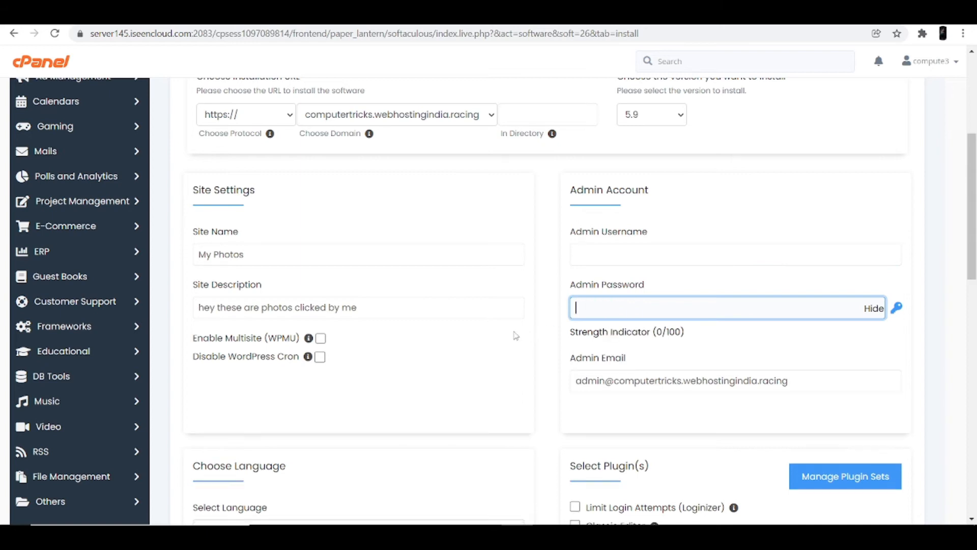
pyautogui.write('admin')
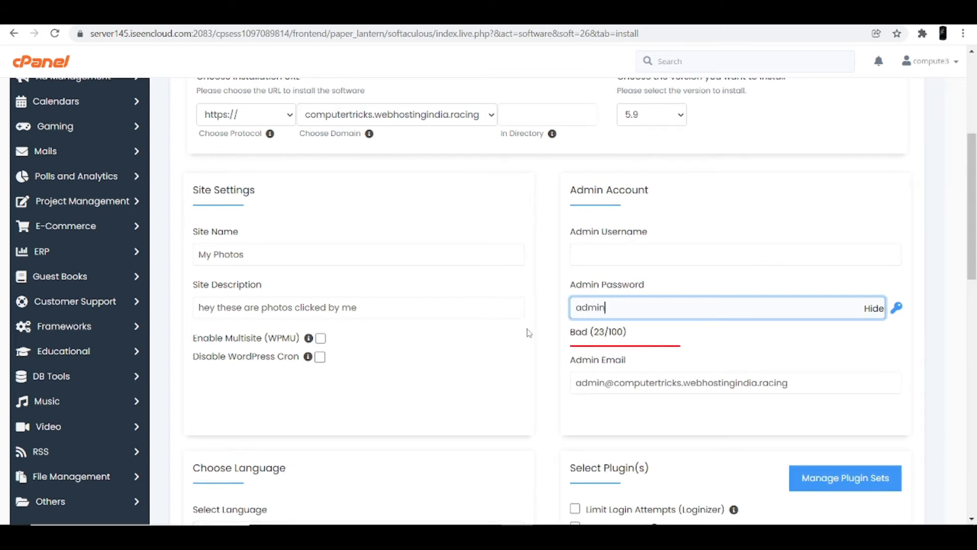
pyautogui.click(636, 256)
pyautogui.write('ad')
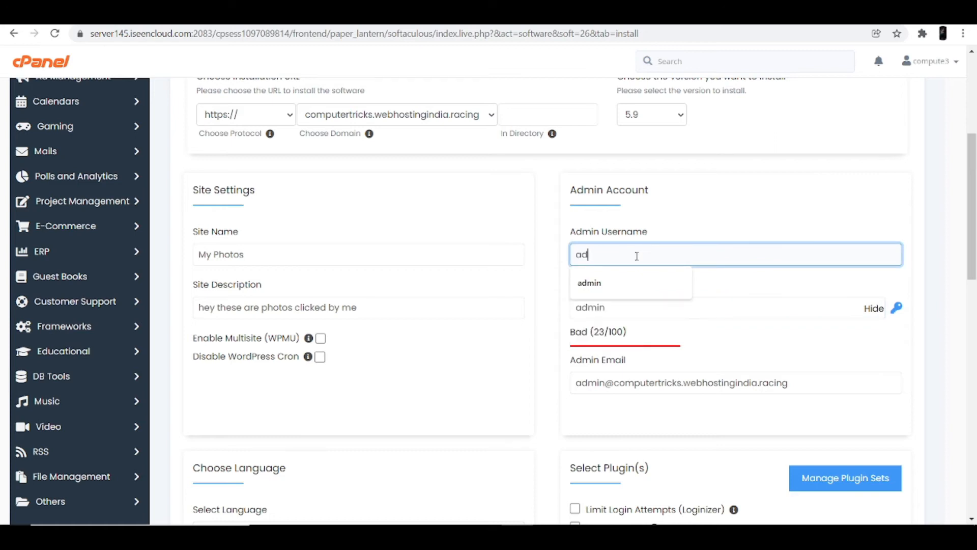
pyautogui.write('min')
pyautogui.click(633, 283)
# Show all themes, search 'pho' and select the Photoshoot theme.
pyautogui.scroll(-1, 496, 383)
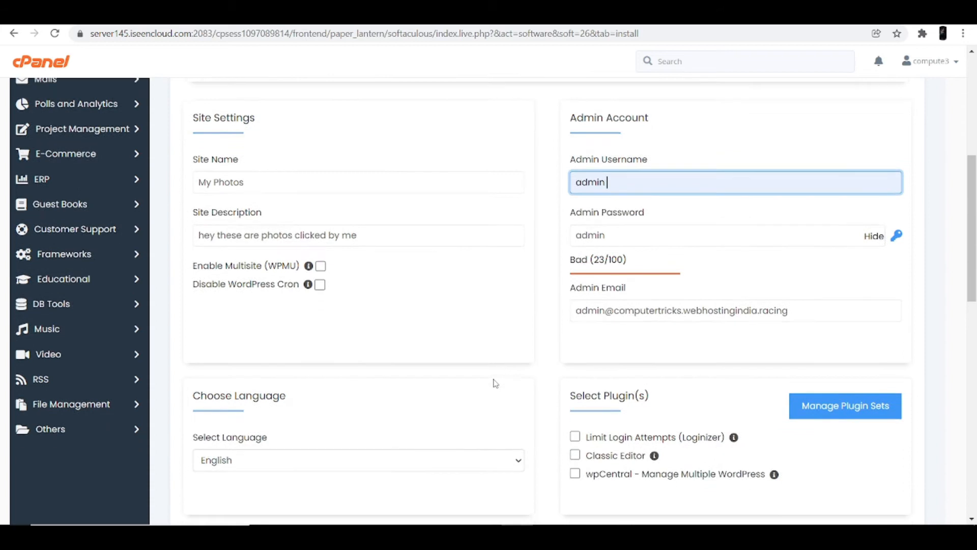
pyautogui.scroll(-3, 495, 382)
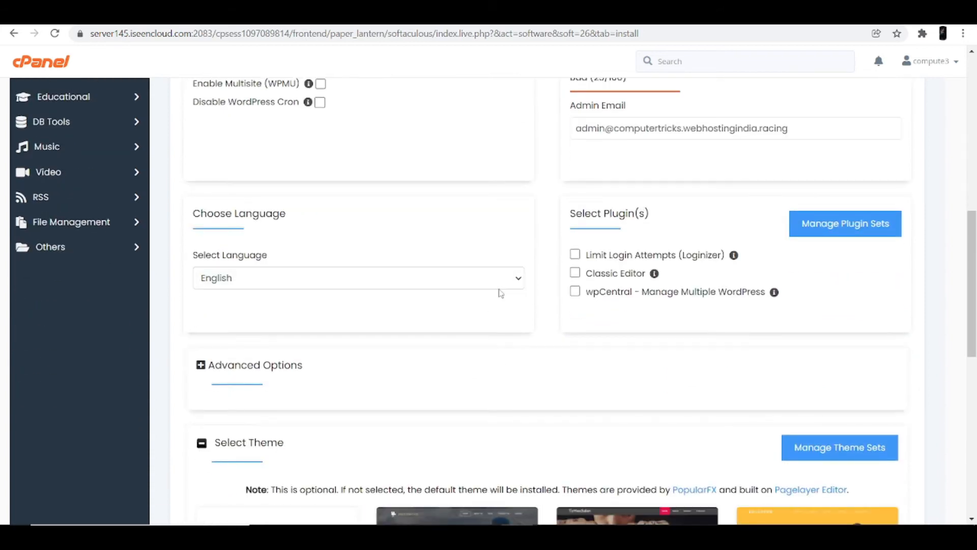
pyautogui.scroll(-7, 530, 387)
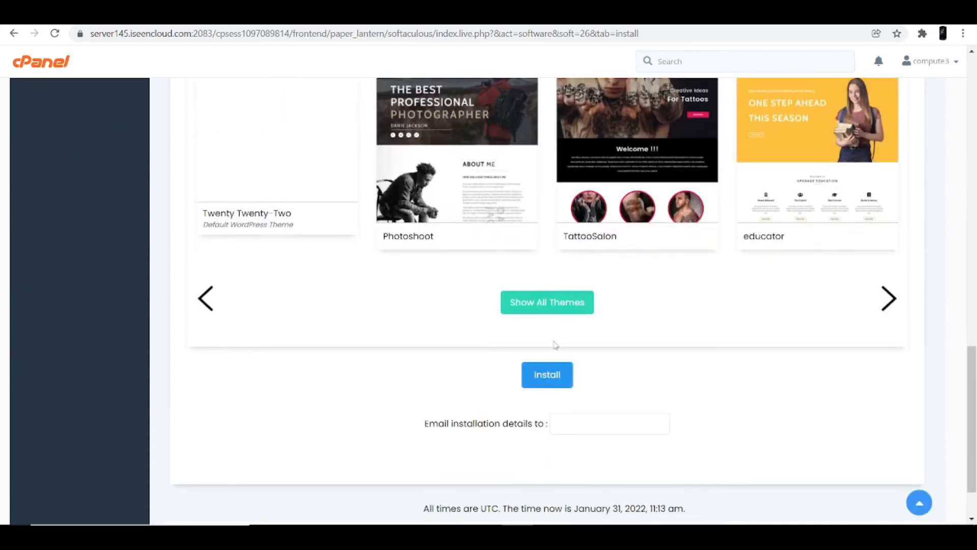
pyautogui.click(558, 303)
pyautogui.scroll(15, 374, 266)
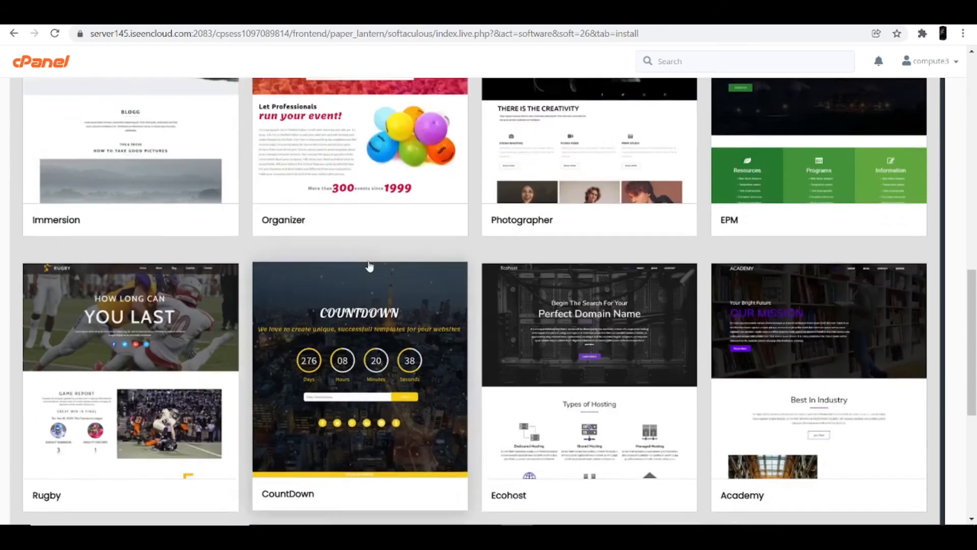
pyautogui.scroll(1, 375, 266)
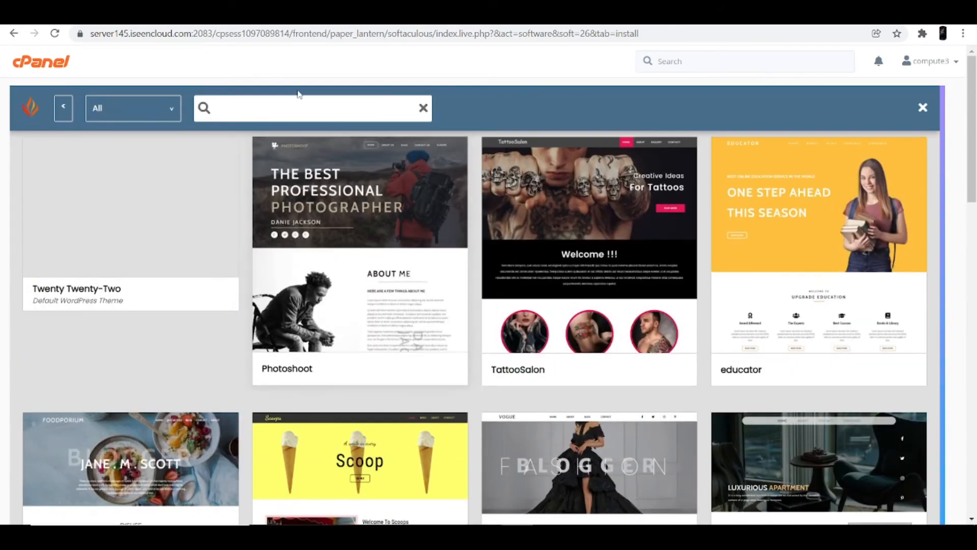
pyautogui.click(296, 106)
pyautogui.write('photo')
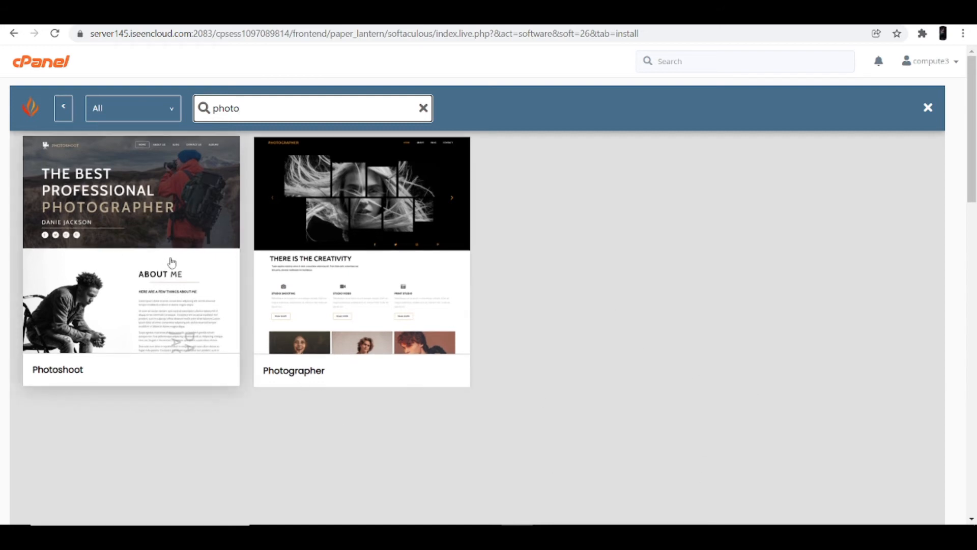
pyautogui.click(167, 217)
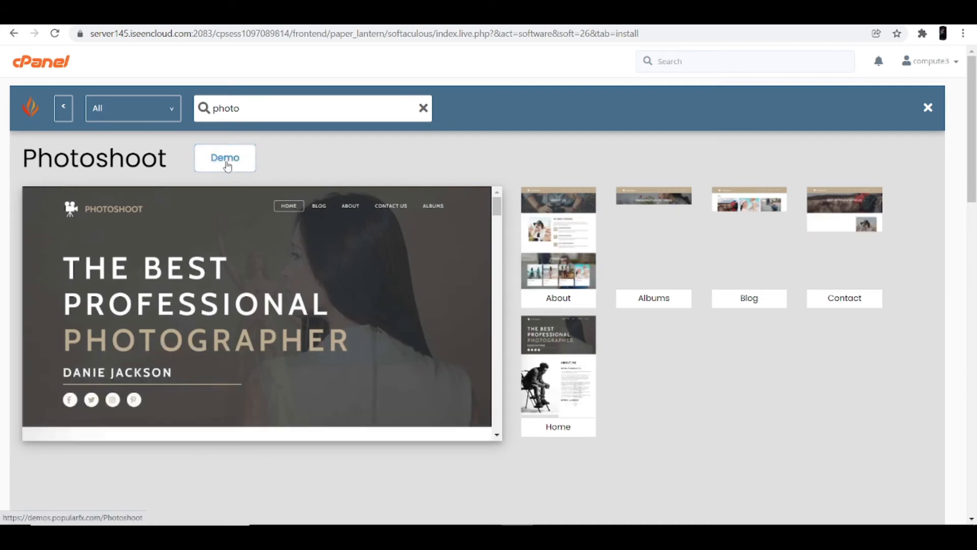
# Run the WordPress installation with the Photoshoot theme.
pyautogui.scroll(-5, 755, 434)
pyautogui.scroll(-10, 756, 434)
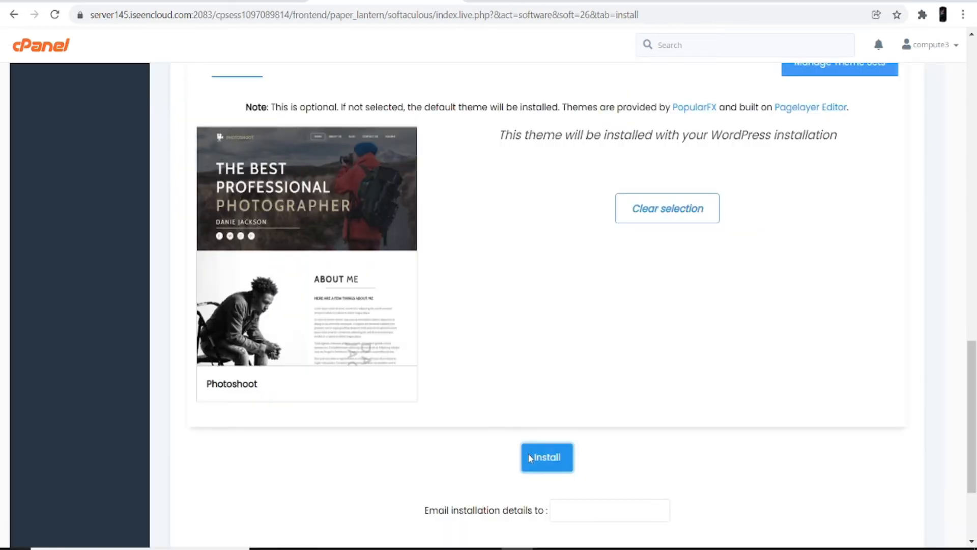
pyautogui.click(530, 458)
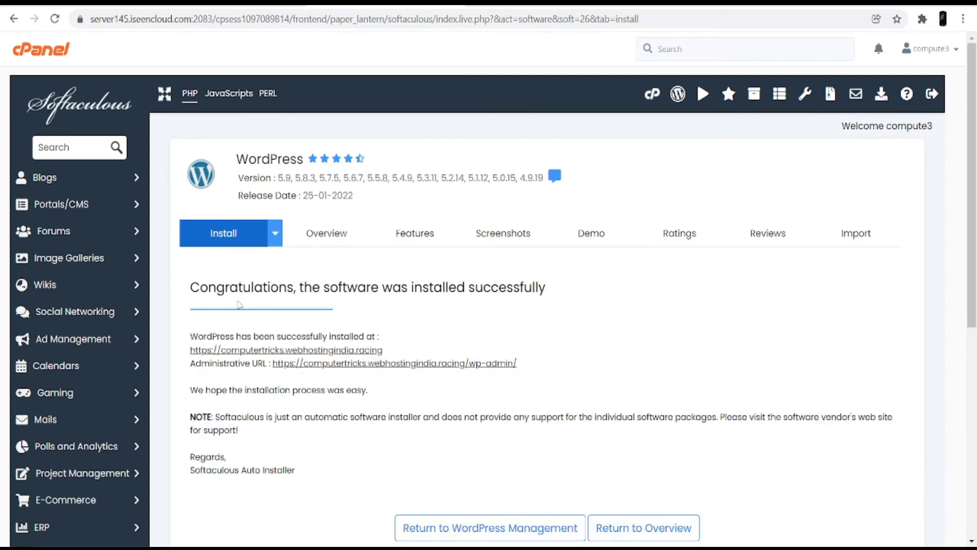
# Confirm the success message and open the new site at computertricks.webhostingindia.racing.
pyautogui.moveTo(191, 288); pyautogui.dragTo(554, 294)
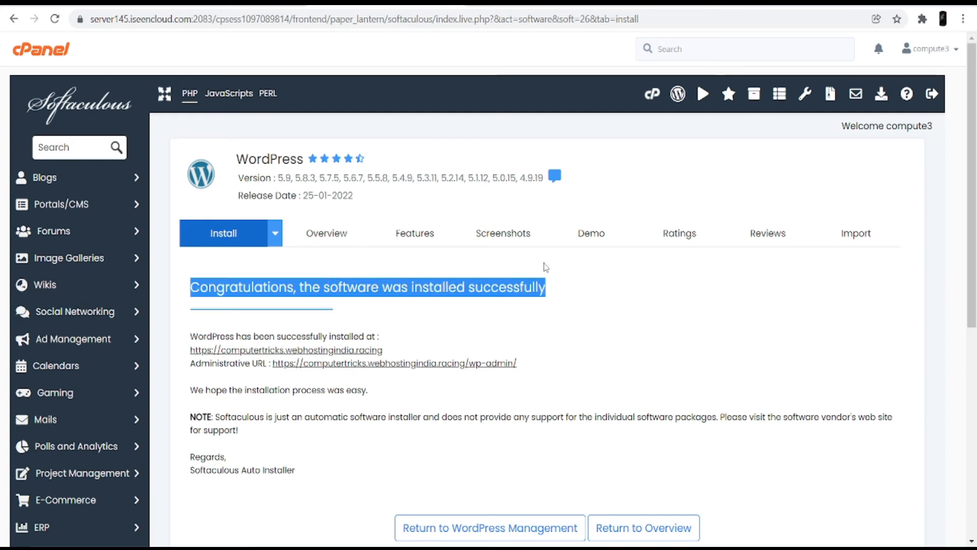
pyautogui.click(522, 339)
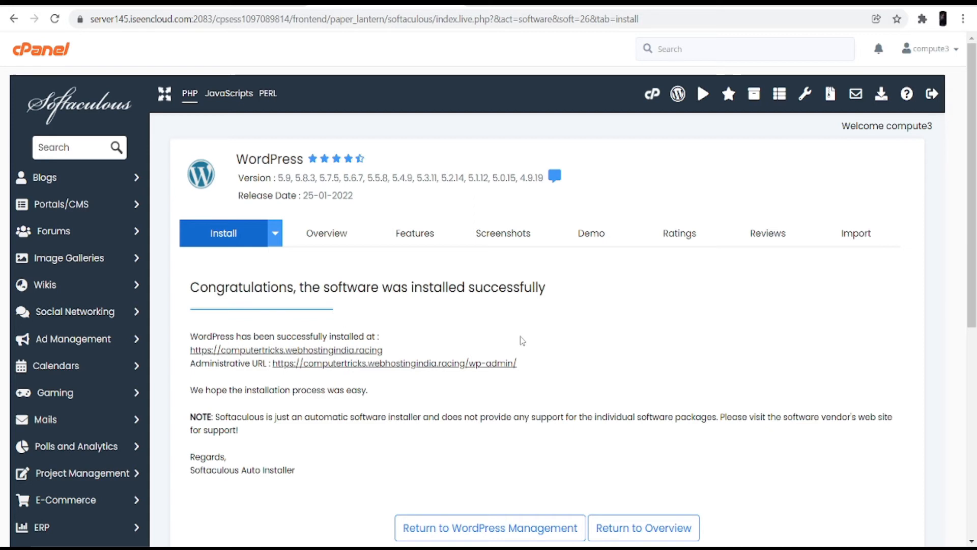
pyautogui.click(235, 353)
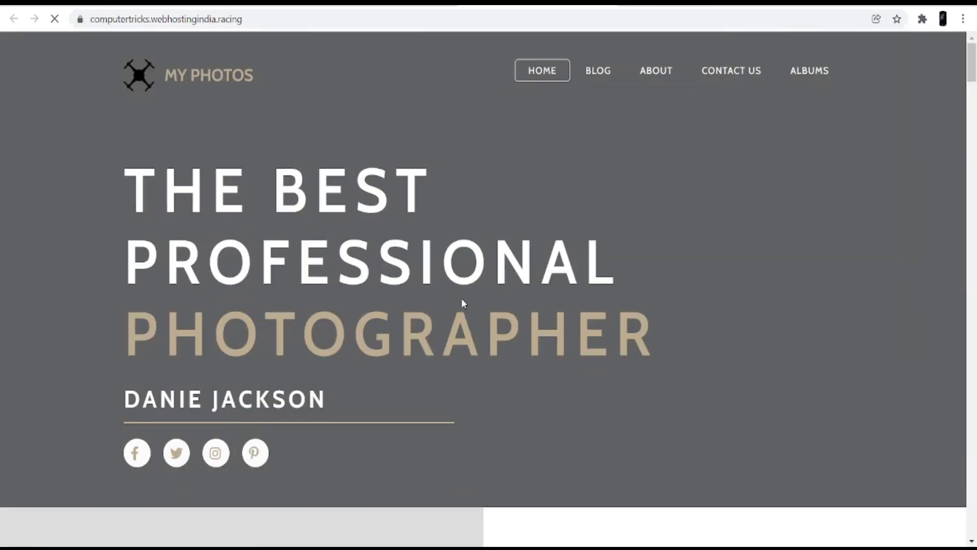
pyautogui.scroll(-15, 360, 255)
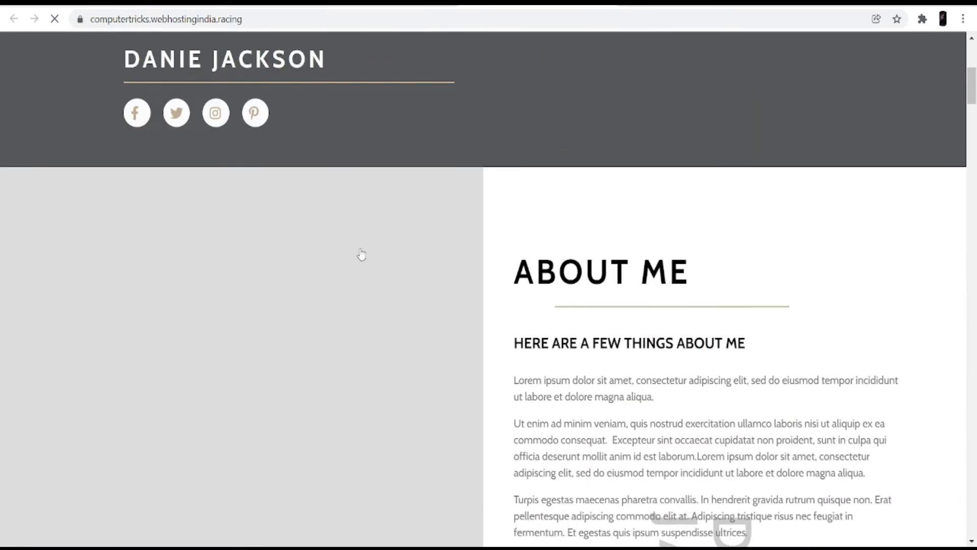
pyautogui.scroll(-20, 364, 253)
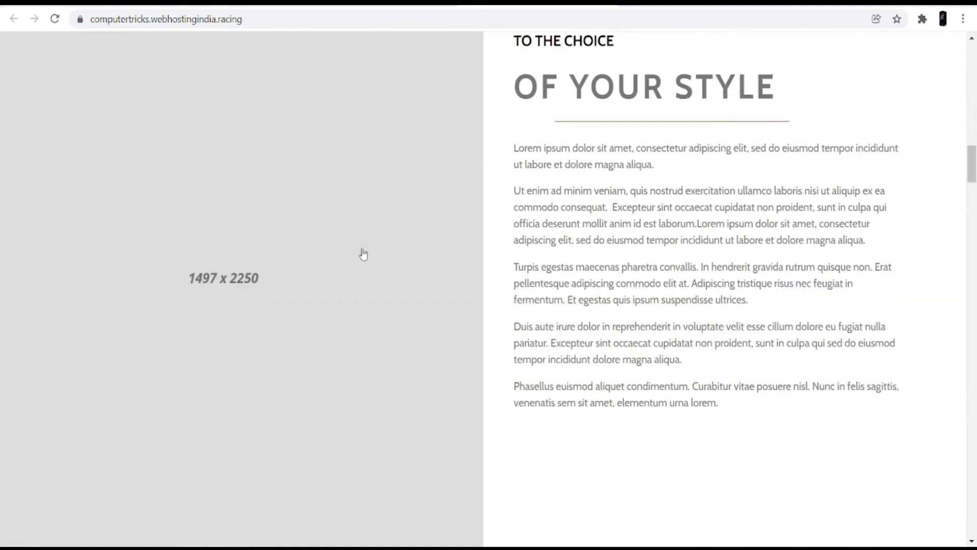
pyautogui.scroll(-20, 364, 254)
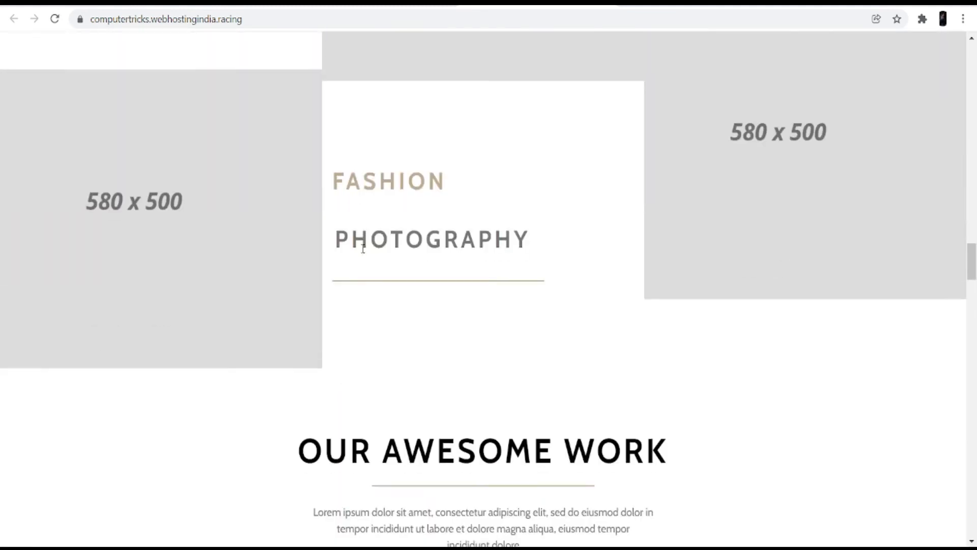
pyautogui.scroll(5, 364, 256)
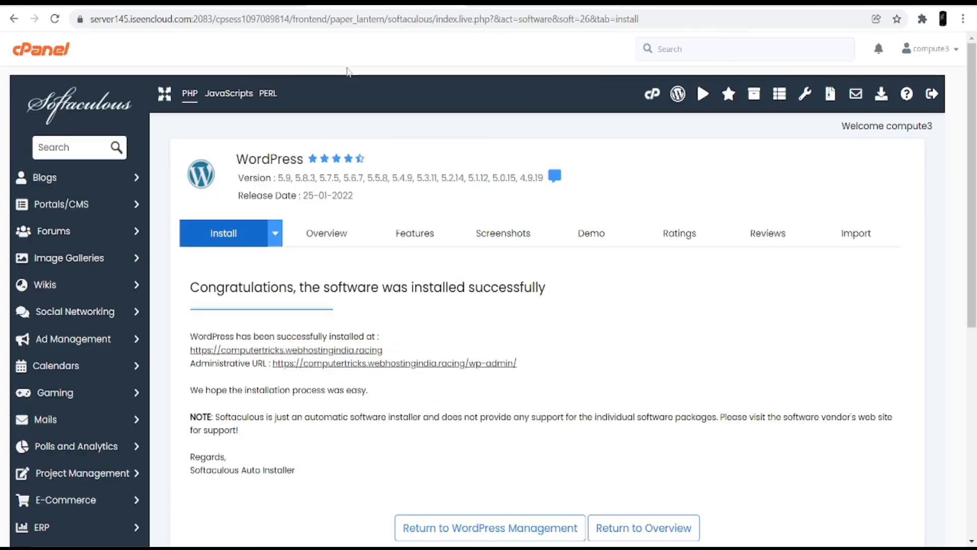
# Log in through the Administrative URL and look over the Dashboard's sidebar menus.
pyautogui.click(331, 364)
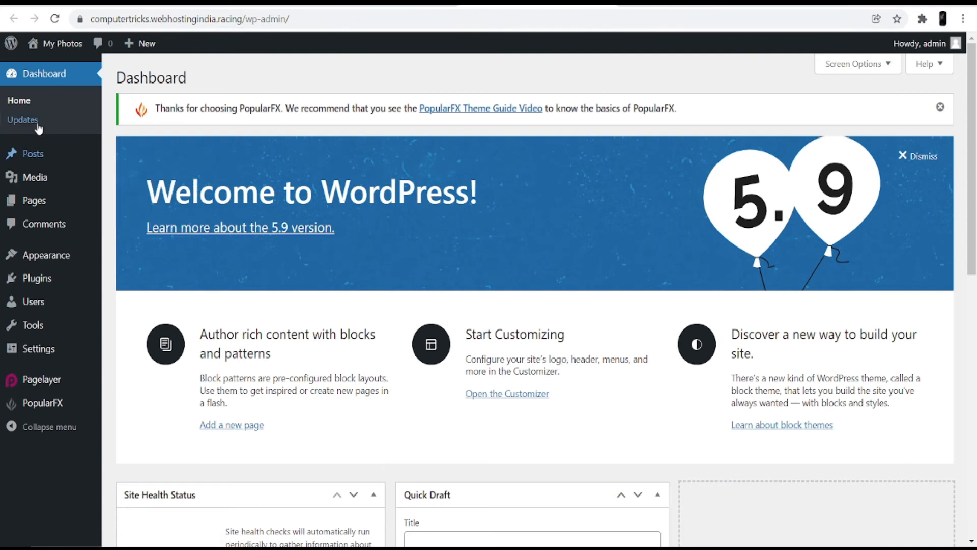
pyautogui.moveTo(52, 160)
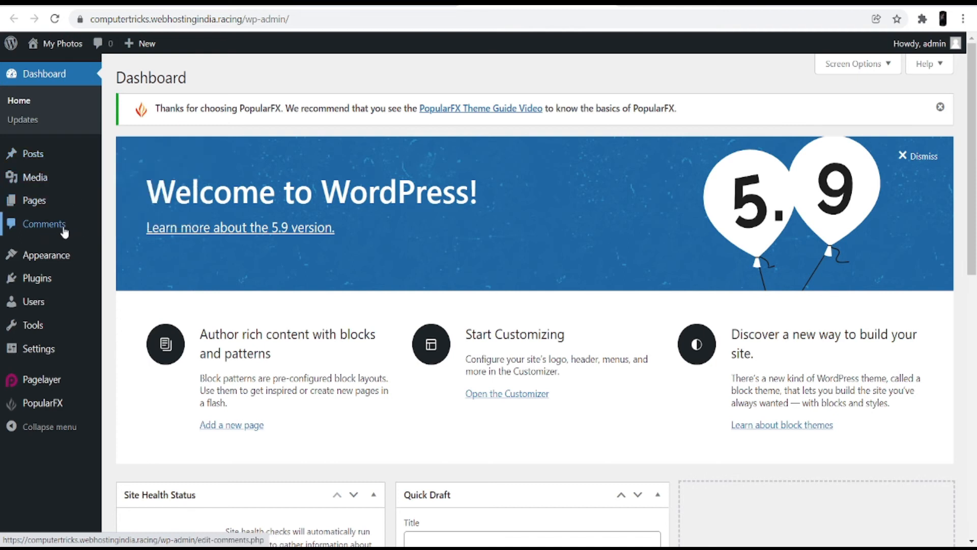
pyautogui.moveTo(57, 255)
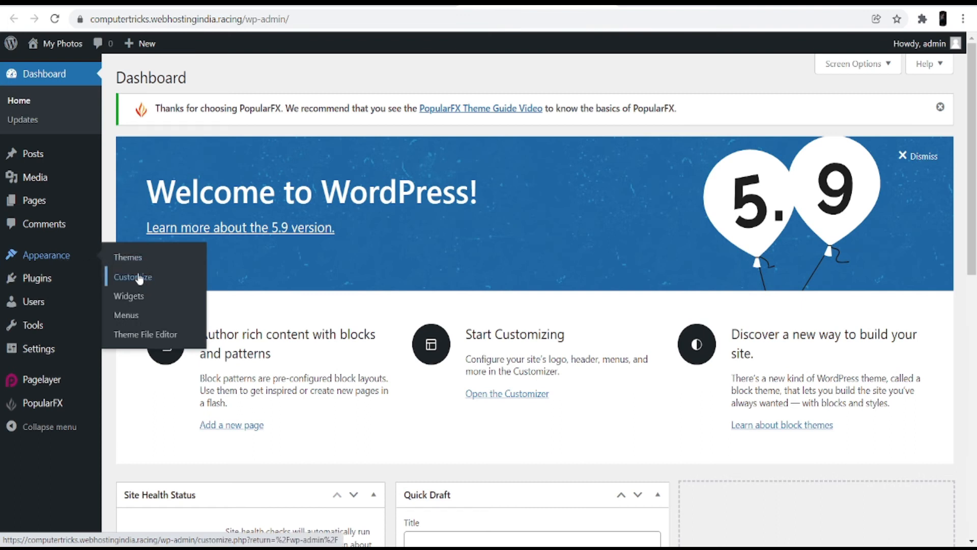
pyautogui.moveTo(62, 308)
pyautogui.moveTo(61, 284)
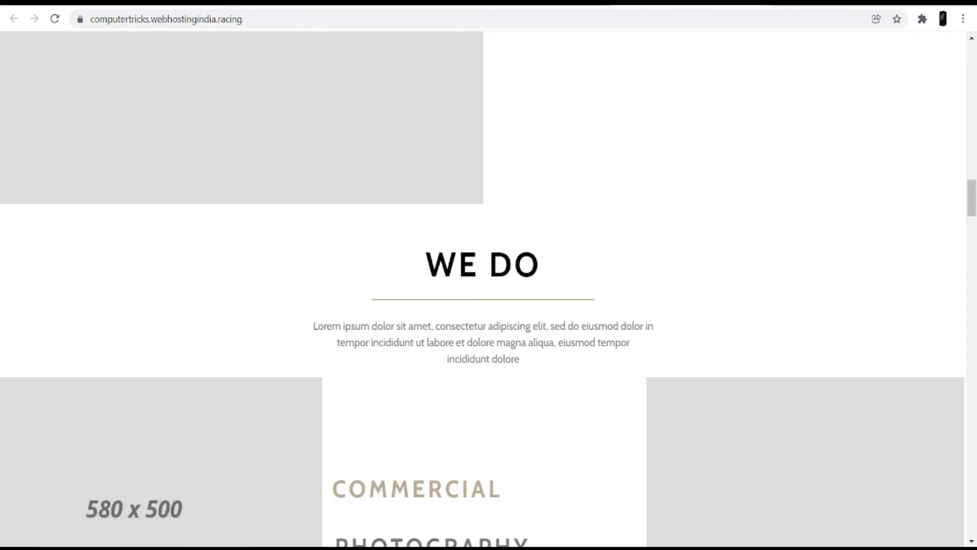
pyautogui.scroll(15, 301, 260)
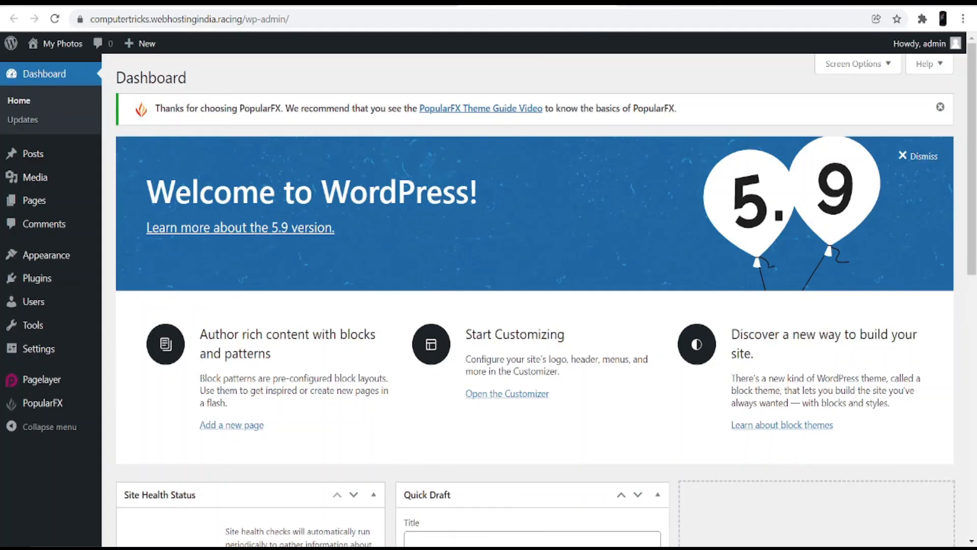
# From the Customizer's headers, footers, templates and pages list, open Header in Pagelayer.
pyautogui.click(491, 395)
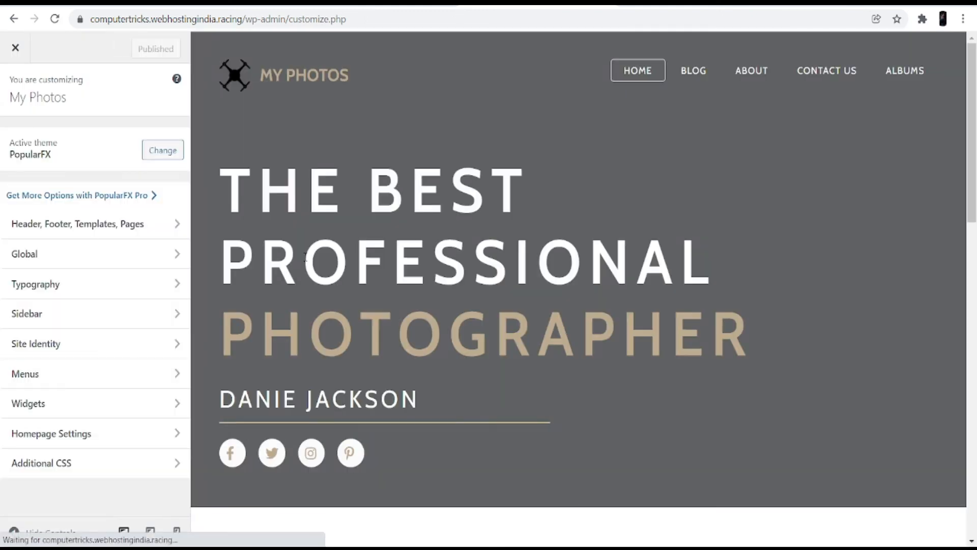
pyautogui.click(103, 225)
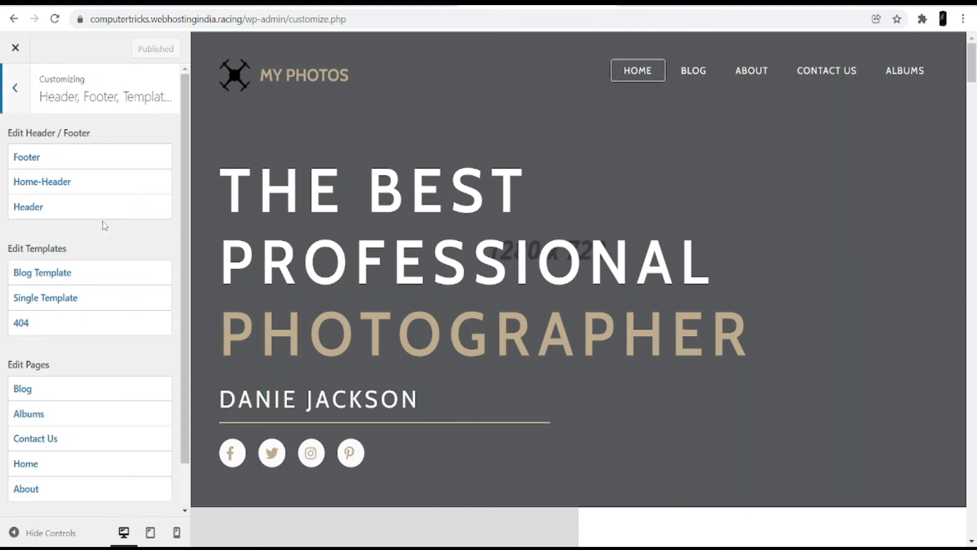
pyautogui.click(101, 207)
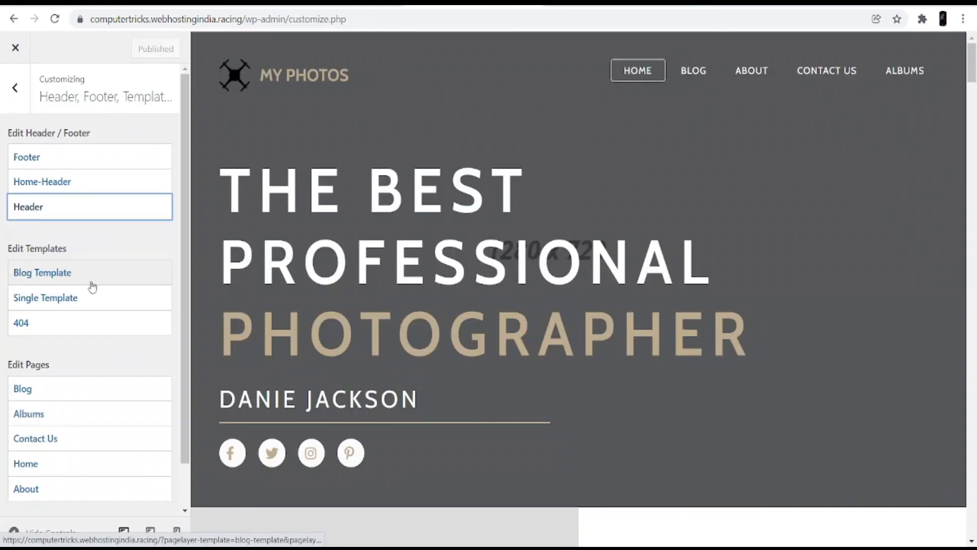
# Open the Home page in Pagelayer and scroll down and back up through its photographer hero sections.
pyautogui.click(89, 277)
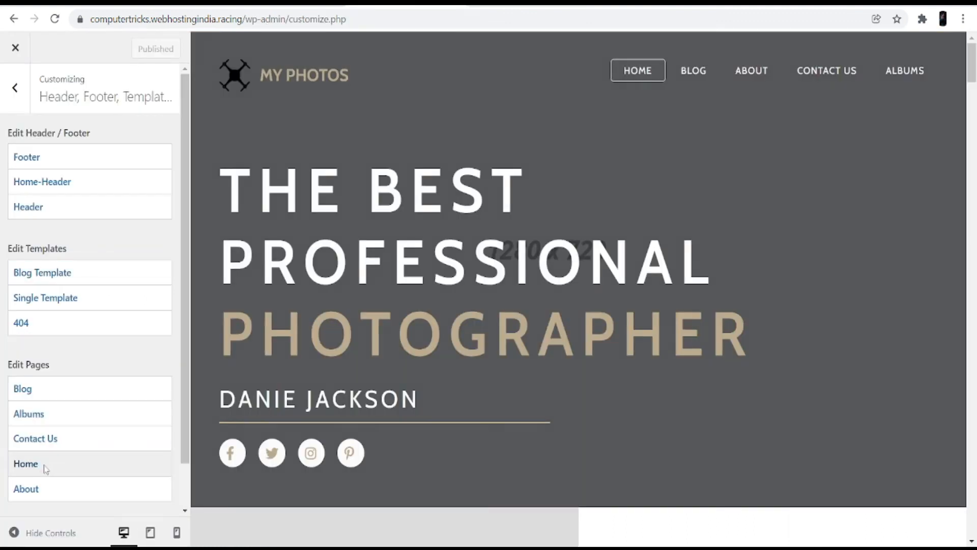
pyautogui.click(44, 468)
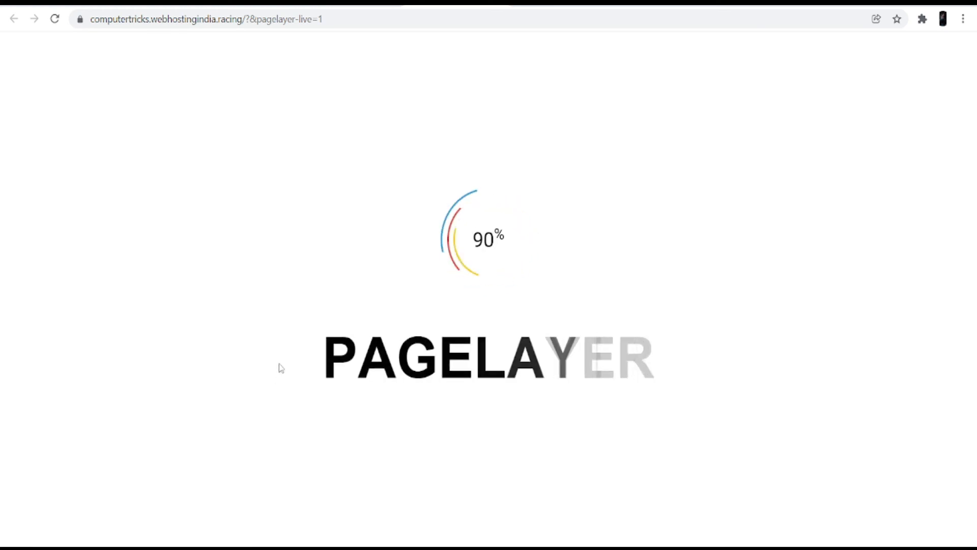
pyautogui.scroll(-12, 496, 316)
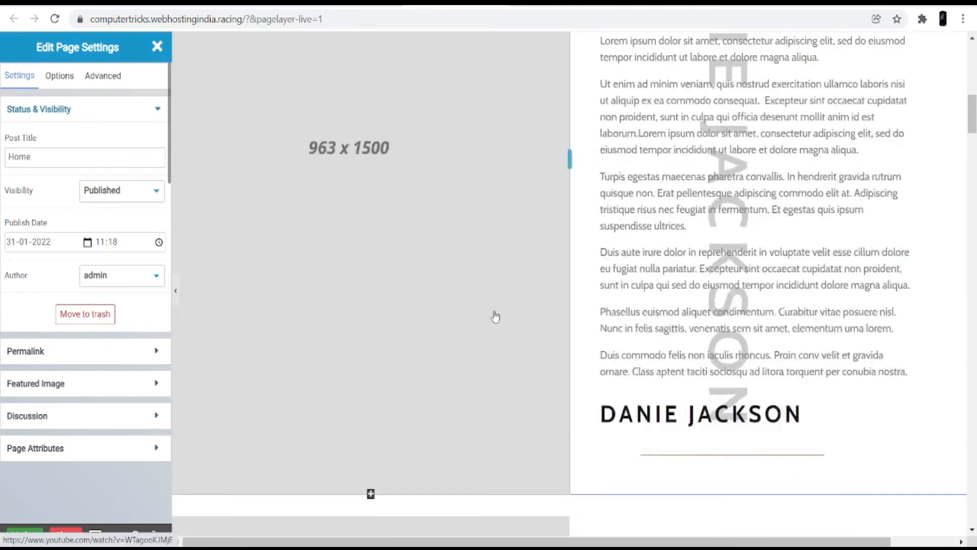
pyautogui.scroll(-15, 496, 316)
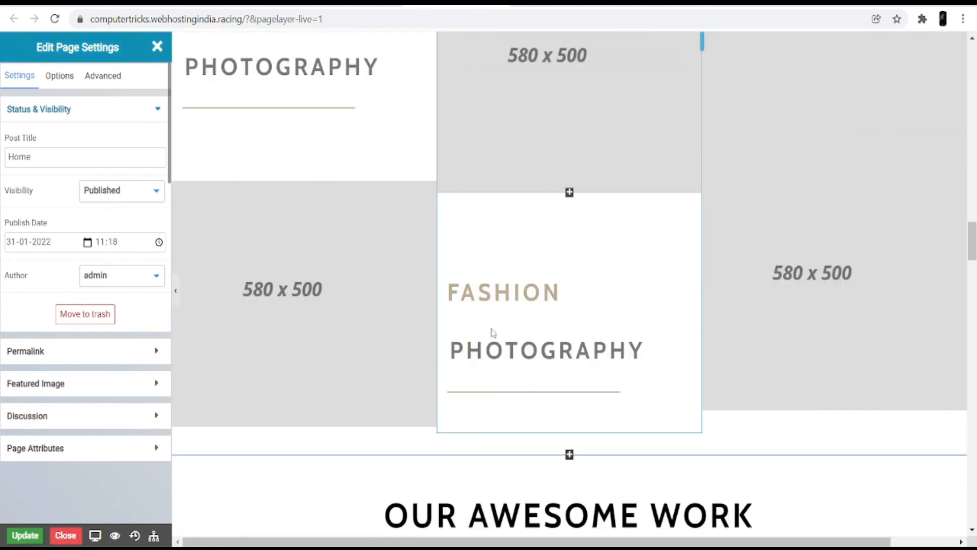
pyautogui.scroll(-10, 492, 331)
pyautogui.scroll(9, 491, 336)
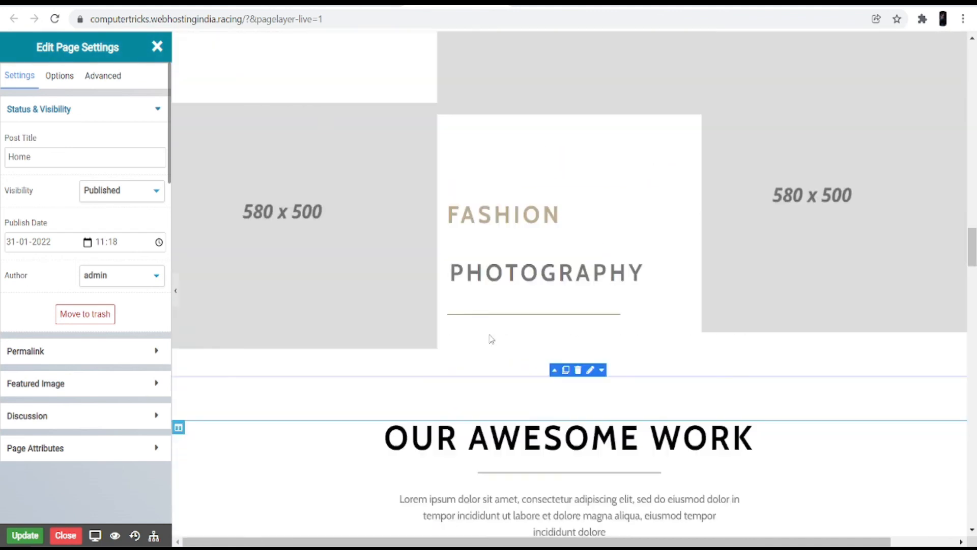
pyautogui.scroll(12, 491, 340)
pyautogui.scroll(8, 490, 340)
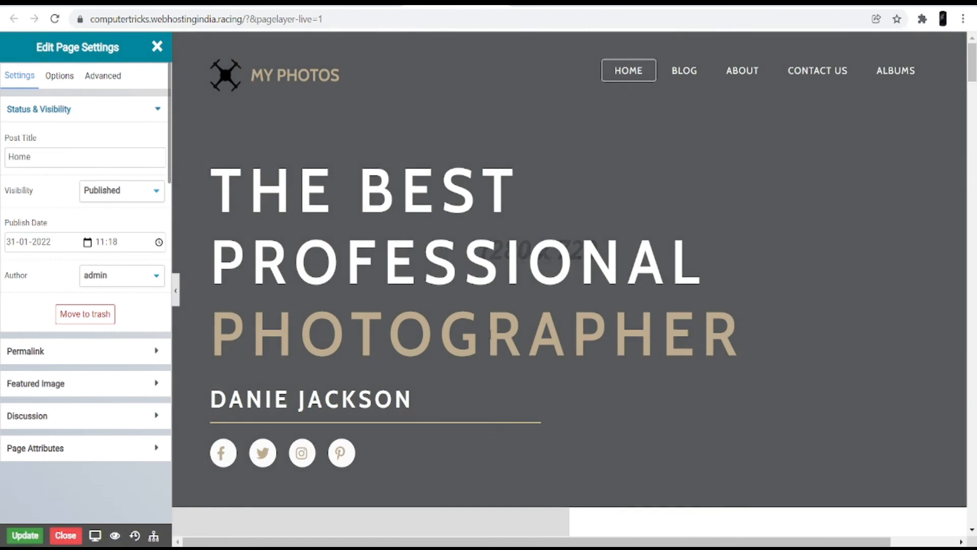